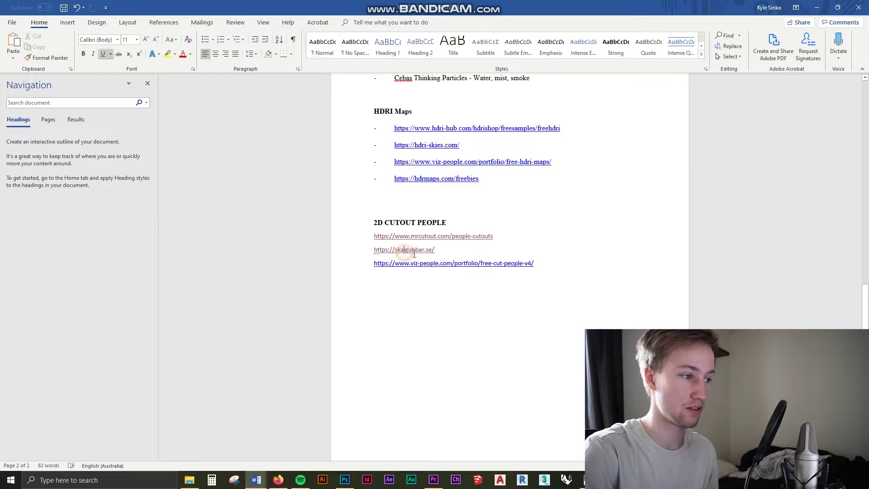
Switch to the browser and review the Free cut out people v4 page on Viz-People, including its related projects
left_click(436, 250)
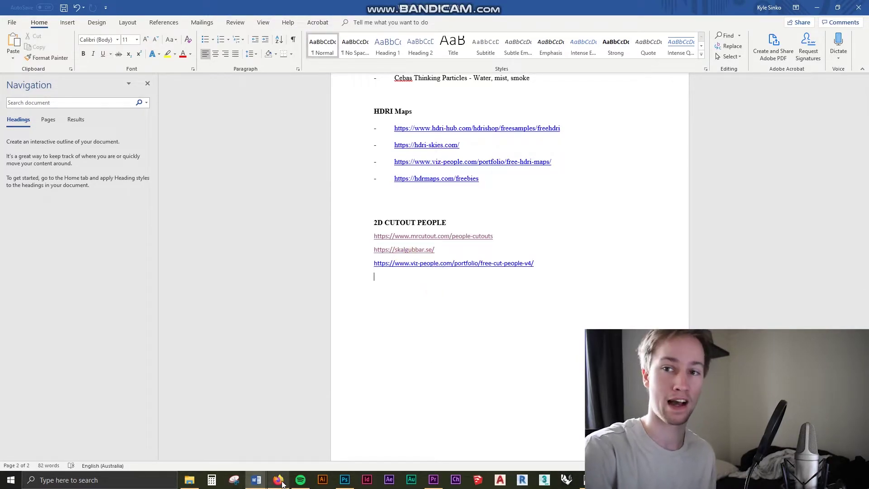
mouse_move(281, 482)
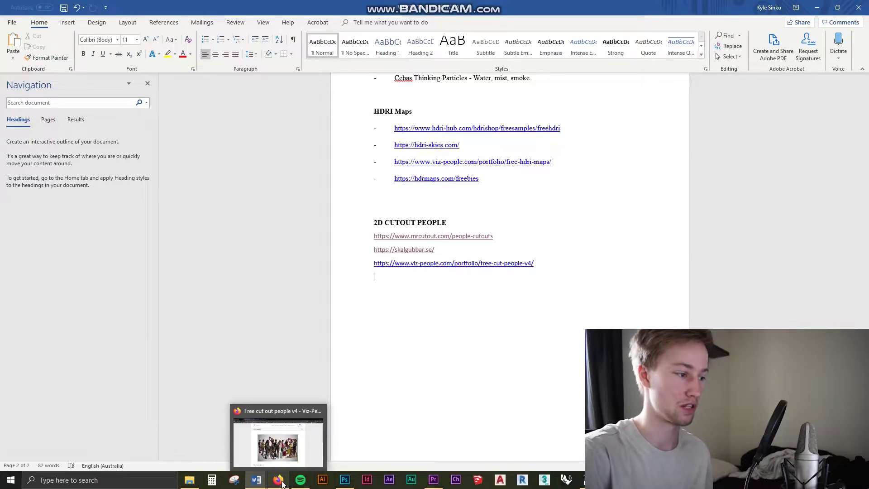
left_click(279, 480)
scroll(385, 204, "down", 3)
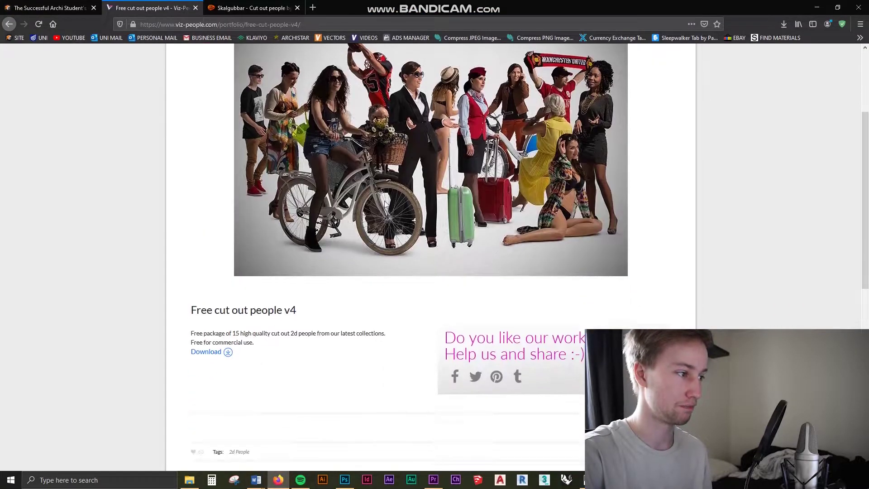
scroll(324, 201, "down", 3)
scroll(352, 167, "up", 6)
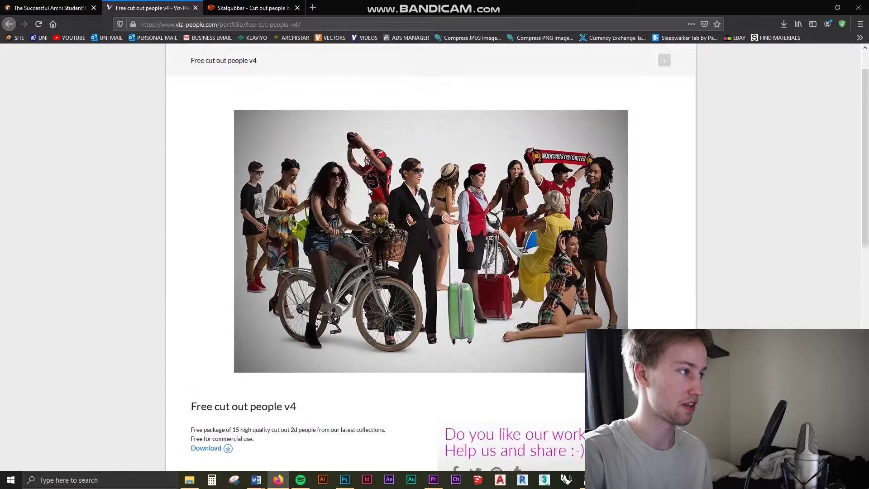
scroll(298, 222, "down", 12)
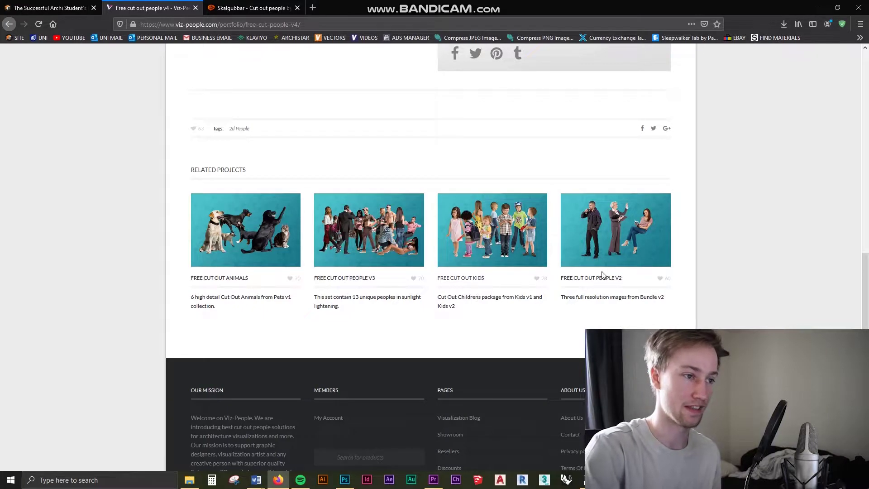
scroll(605, 233, "up", 10)
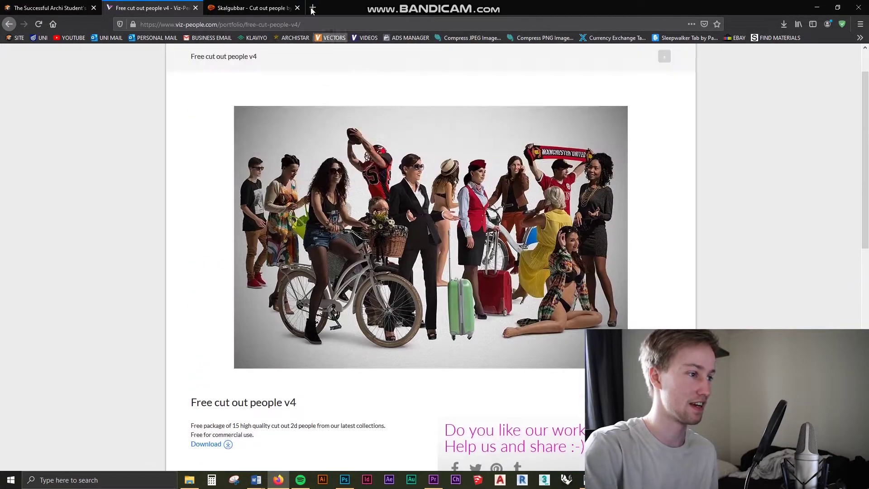
Browse the Skalgubbar cutouts, open #365 of the couple eating candy, and cancel its image download
left_click(270, 8)
scroll(498, 222, "down", 3)
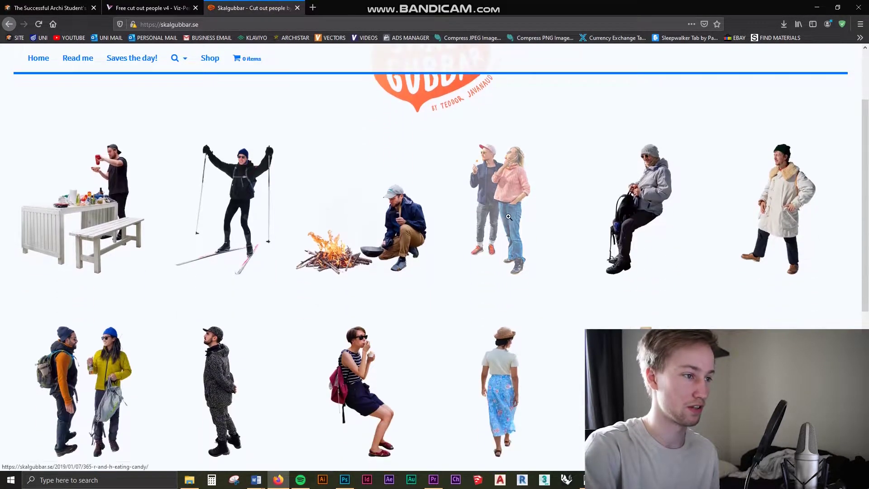
scroll(577, 192, "down", 1)
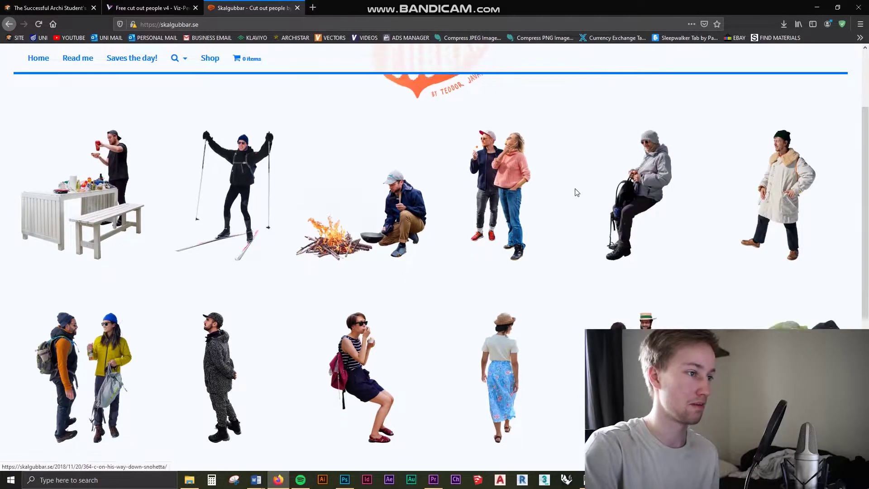
scroll(577, 192, "down", 2)
left_click(491, 145)
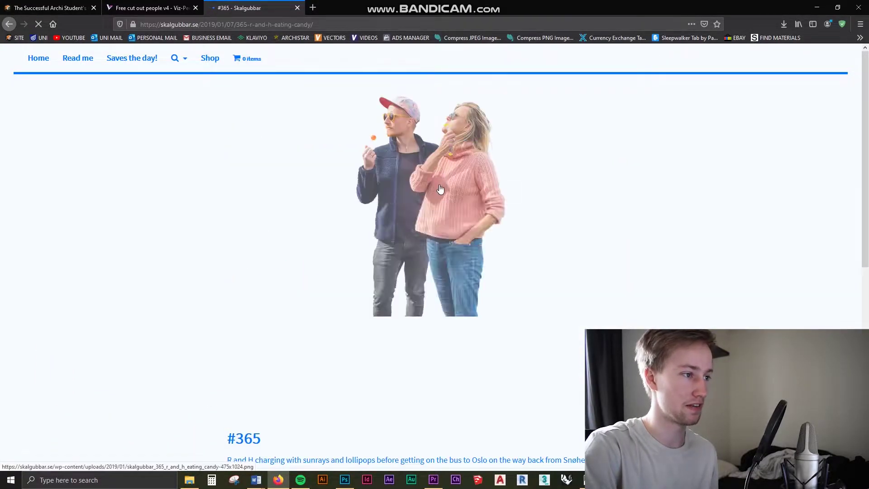
left_click(440, 189)
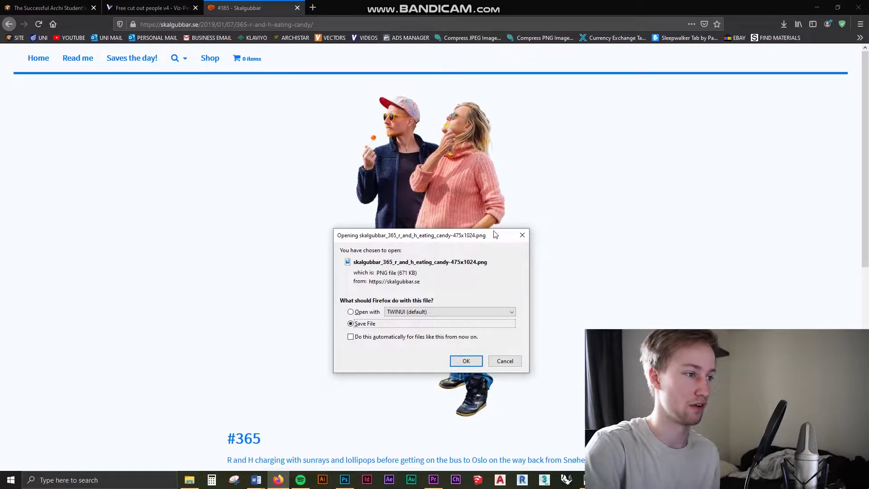
left_click(521, 235)
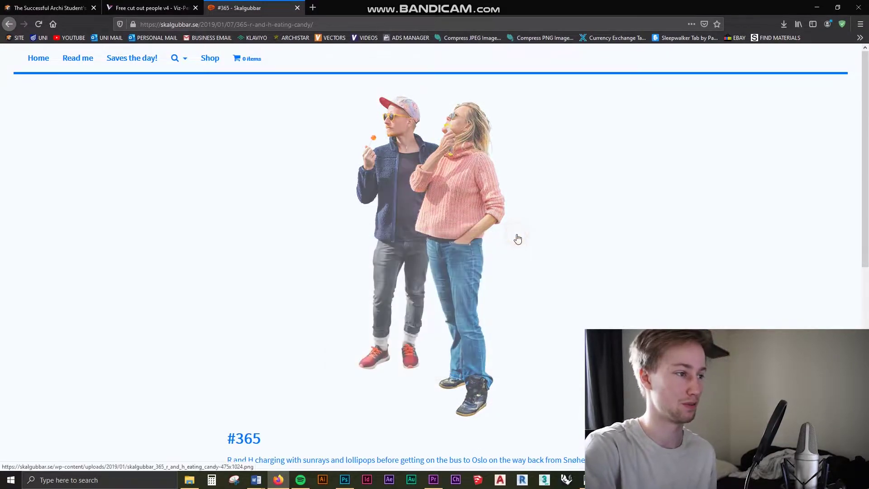
Switch to Photoshop, then open MATERIAL LIBRARY > 1 PHOTOSHOP > 1 PEOPLE > 2D CUTOUT PEOPLE in File Explorer
key("alt+Tab")
left_click(344, 480)
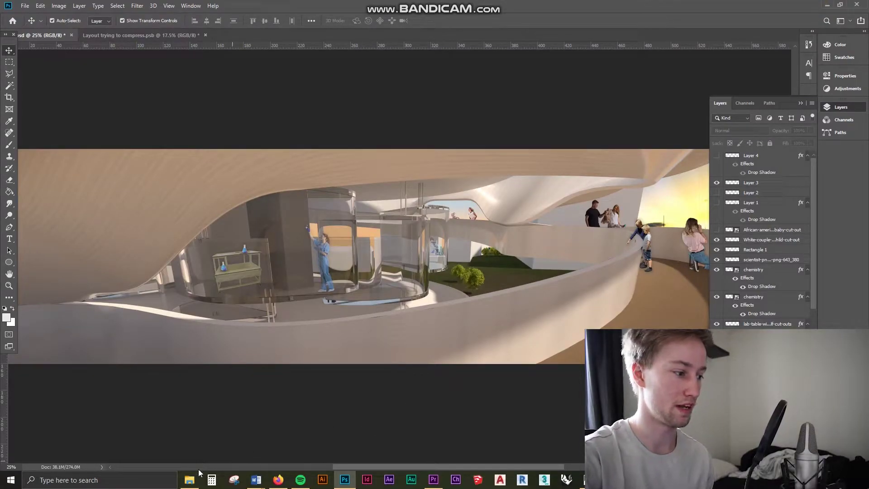
left_click(224, 436)
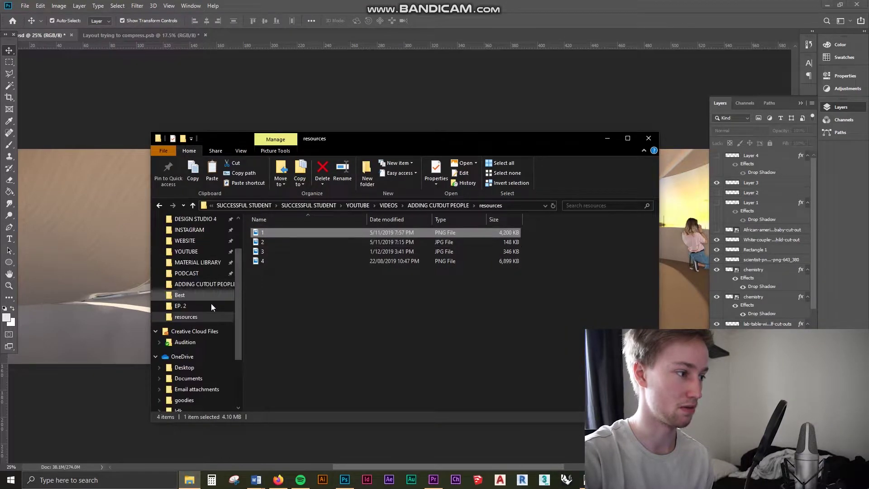
scroll(211, 307, "up", 2)
left_click(211, 313)
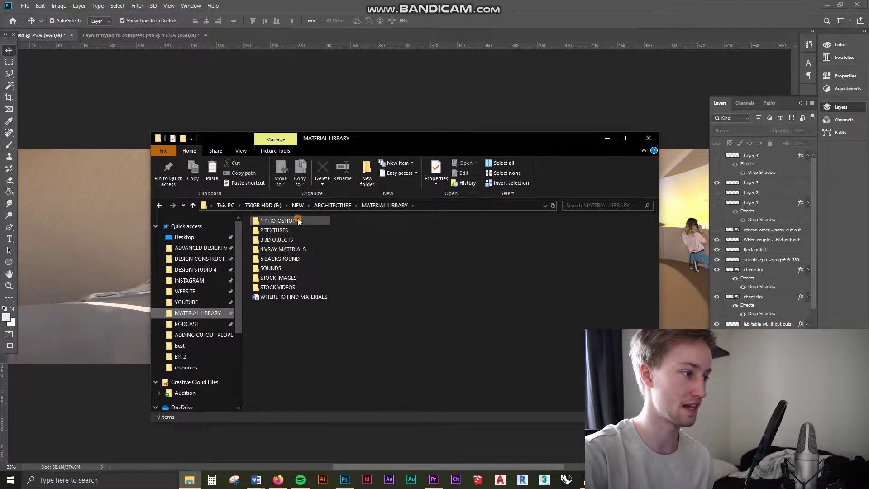
double_click(298, 221)
double_click(281, 233)
left_click(284, 234)
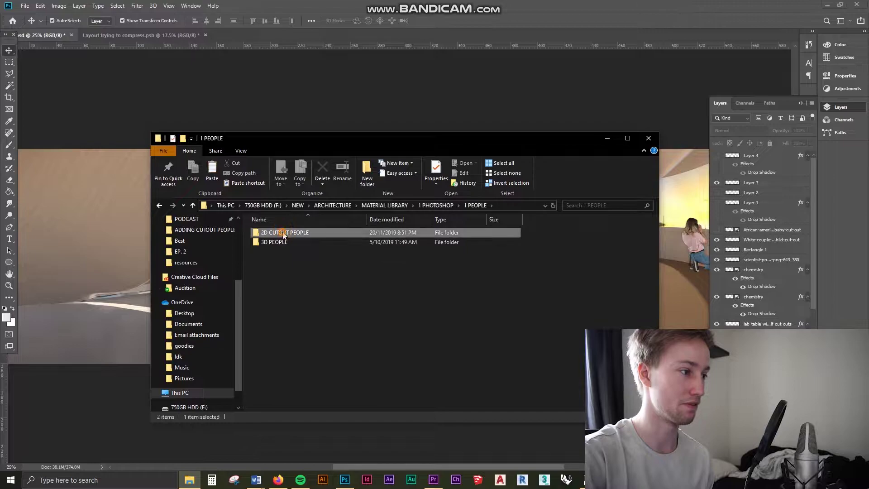
double_click(284, 233)
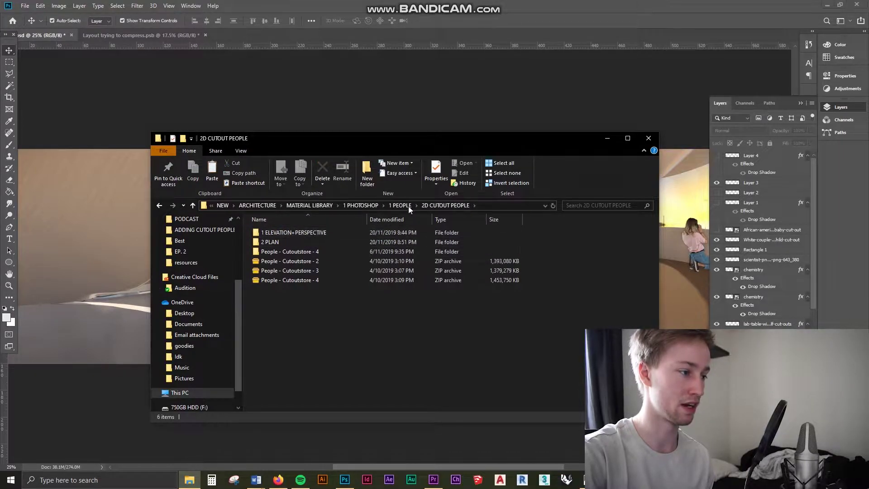
Open 1 ELEVATION+PERSPECTIVE > ADULTS > STANDING > BACK VIEW and look over the cutout images
double_click(281, 232)
double_click(285, 234)
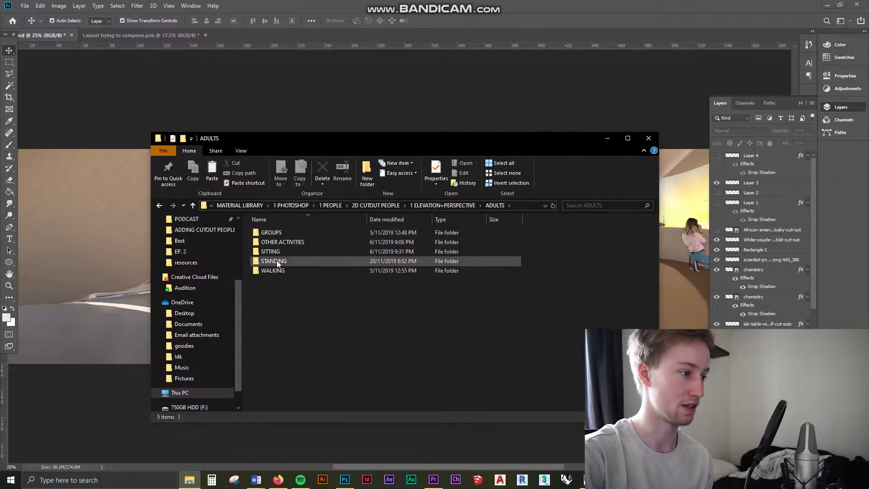
double_click(277, 261)
double_click(281, 233)
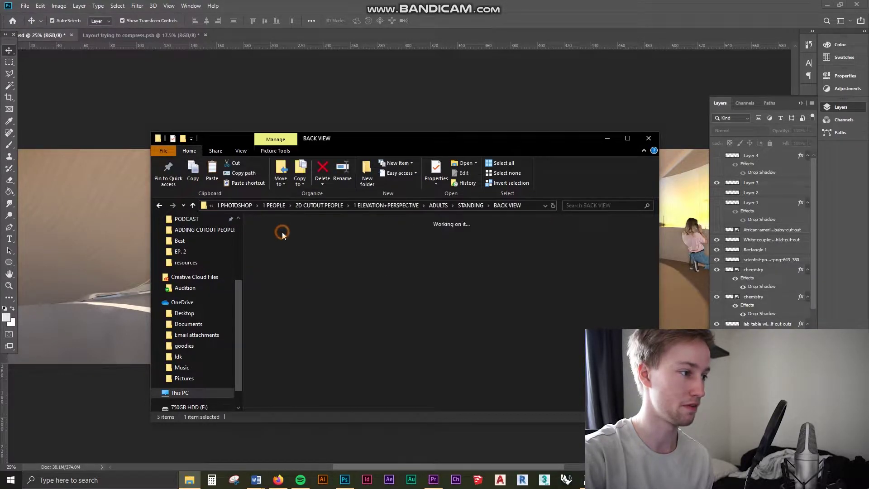
left_click(322, 243)
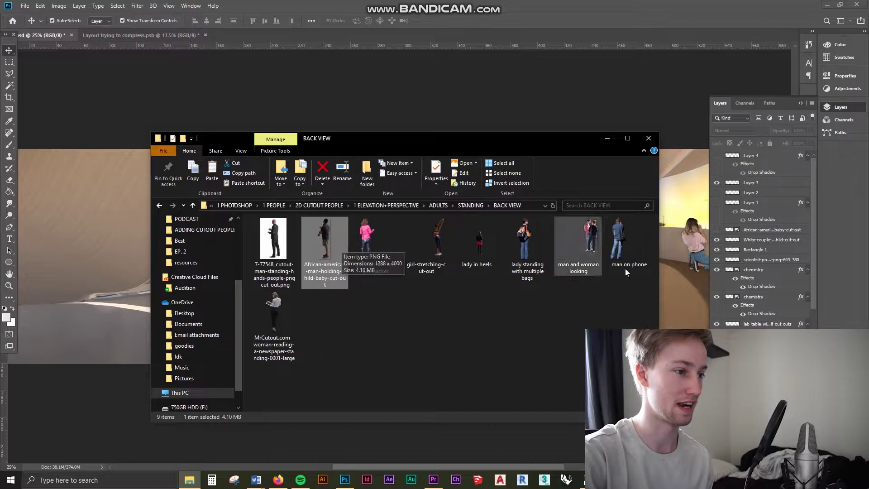
left_click(611, 258)
left_click(564, 312)
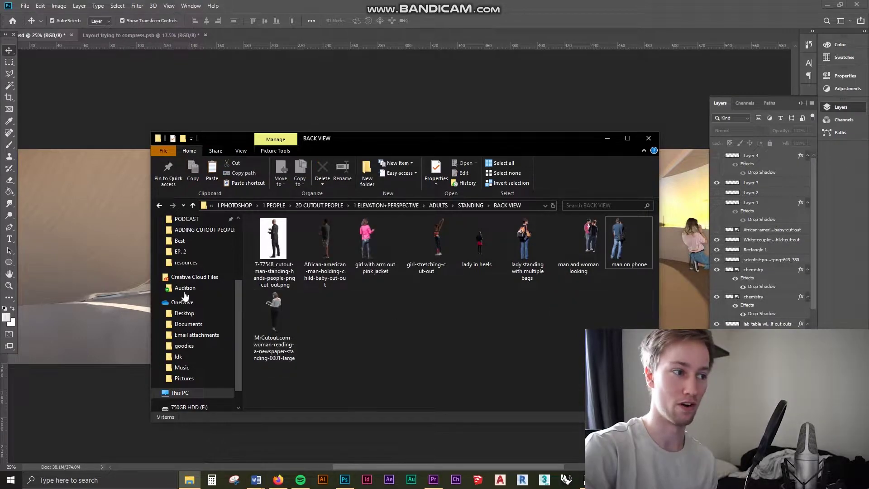
Place the African-american-man-holding-child cutout into the Photoshop render, scaled to about 8.83%, standing in front of the curved balcony wall
left_click_drag(385, 142, 351, 418)
left_click_drag(450, 418, 477, 344)
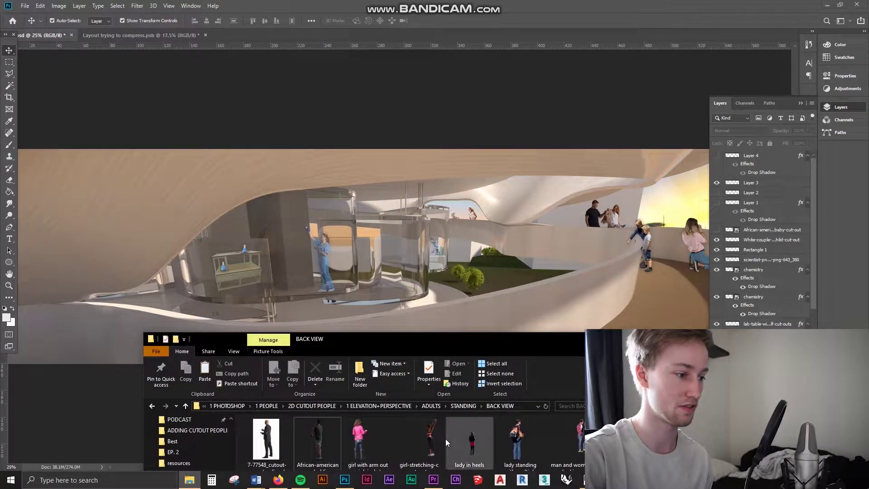
left_click_drag(318, 442, 456, 249)
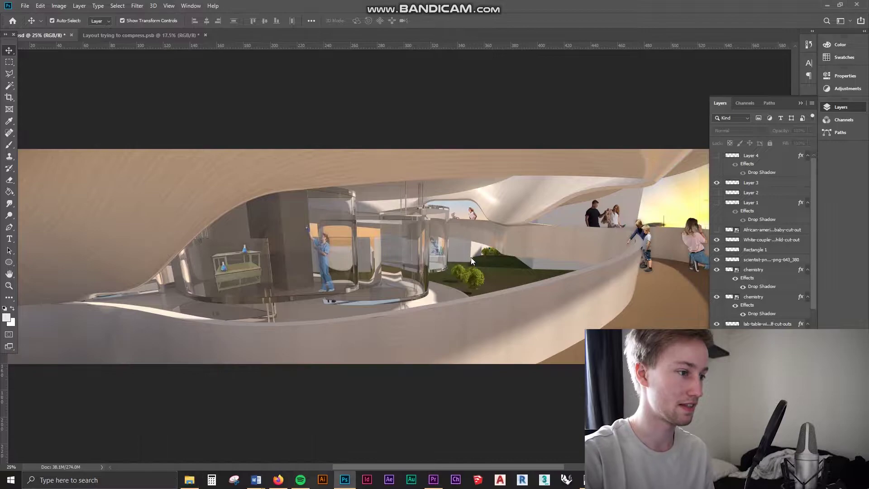
left_click_drag(402, 227, 554, 250)
left_click_drag(589, 172, 575, 220)
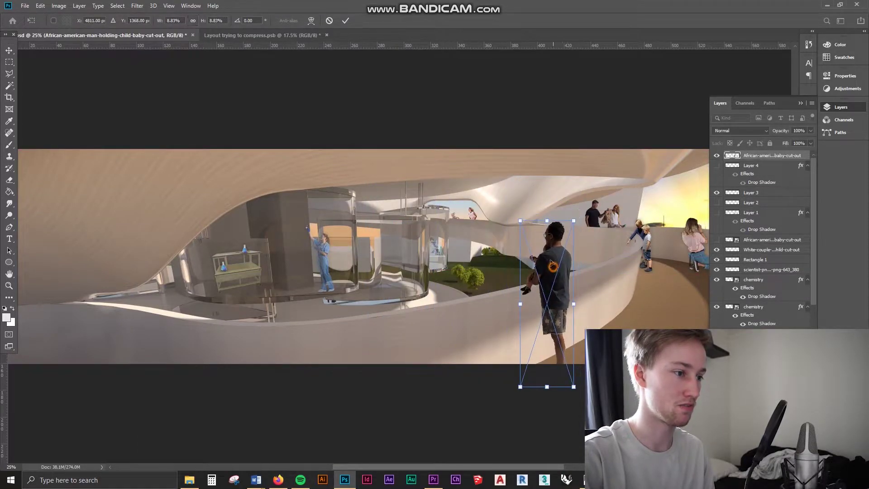
left_click_drag(514, 297, 507, 284)
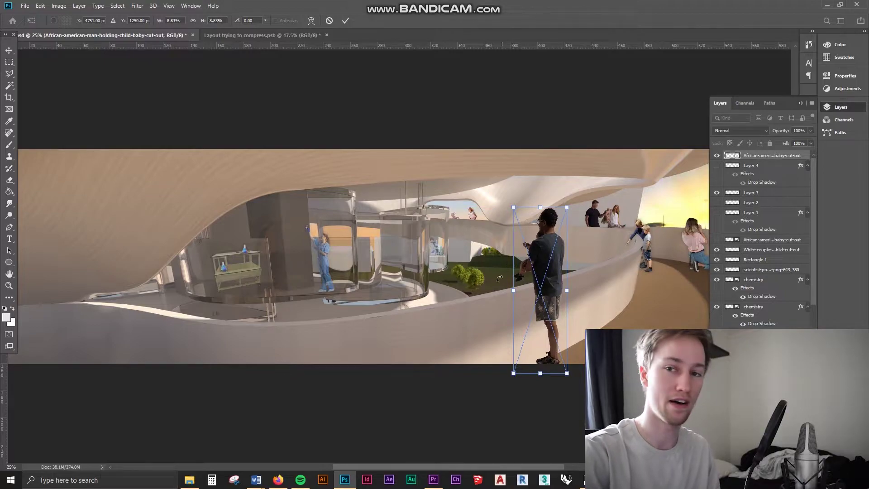
Revisit the Viz-People free cut out people v4 page in the browser and close the browser
left_click(278, 479)
left_click(139, 8)
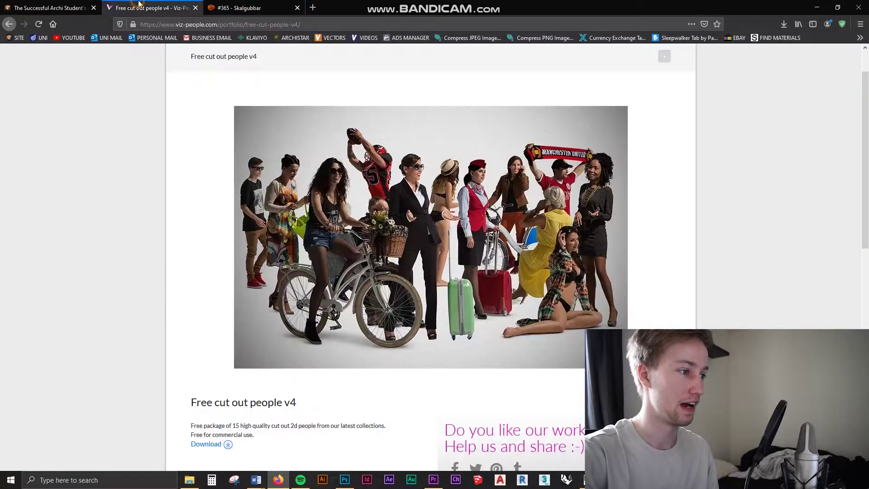
left_click(859, 7)
Commit the placed man-with-child cutout, then shift it slightly along the balcony wall and enlarge it a little
left_click(519, 106)
left_click(520, 85)
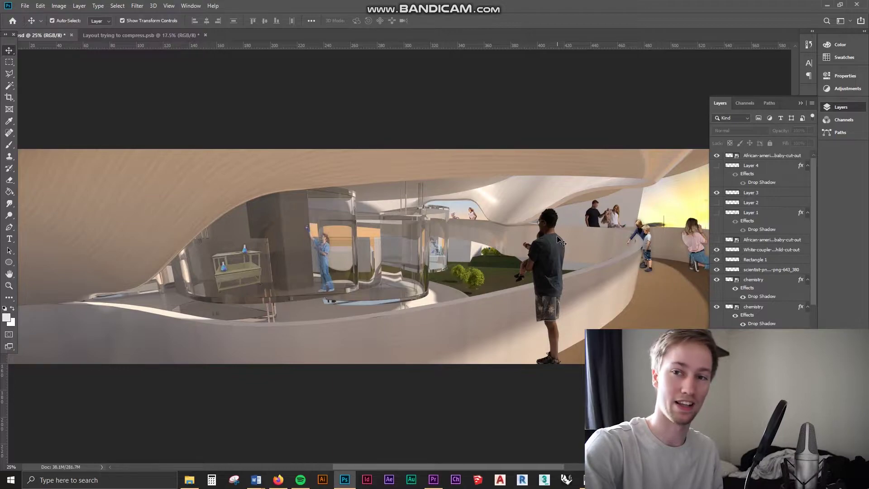
left_click_drag(561, 243, 568, 244)
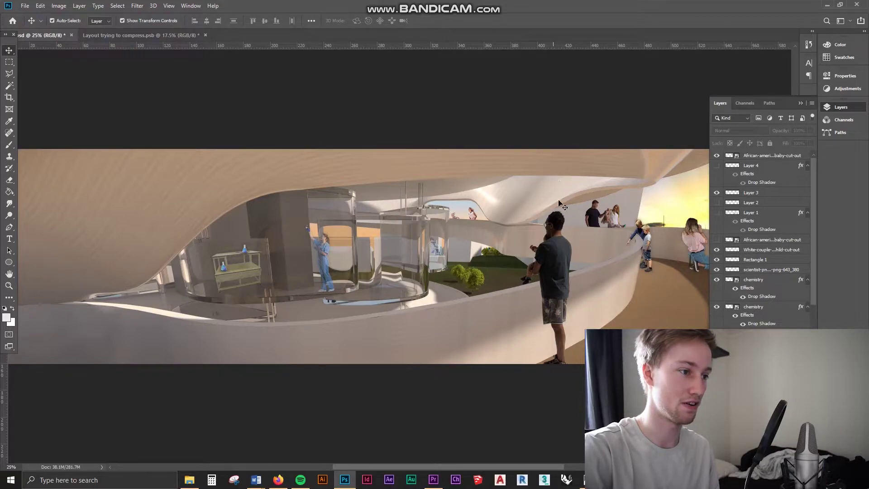
key("ctrl+t")
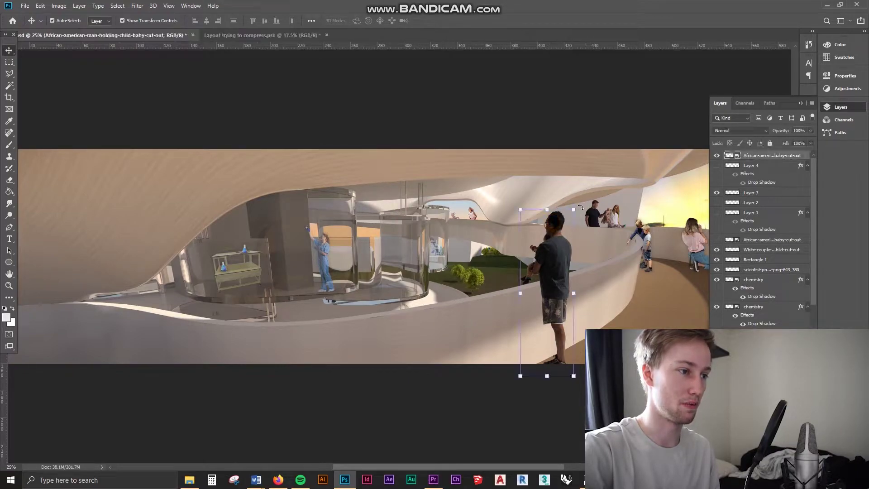
left_click_drag(574, 210, 579, 207)
key("Return")
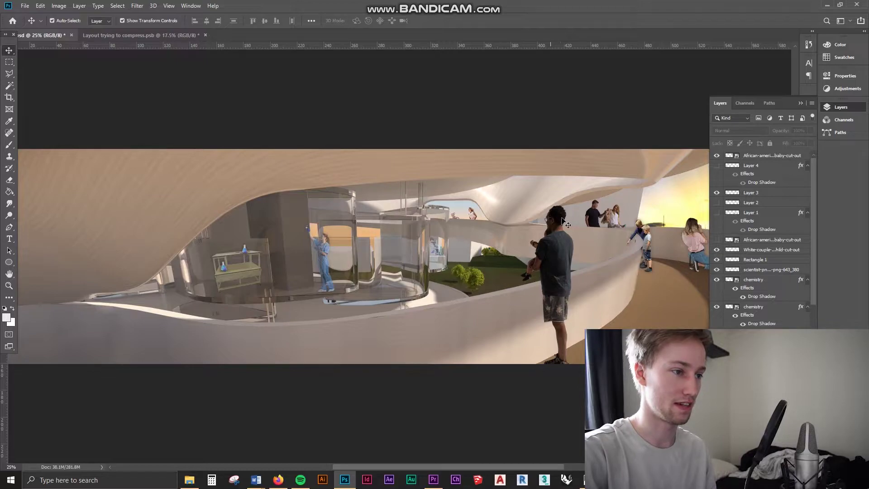
Rasterize the man-with-child cutout and darken its shaded side with the Burn tool, using Highlights at 50% exposure
left_click(558, 254)
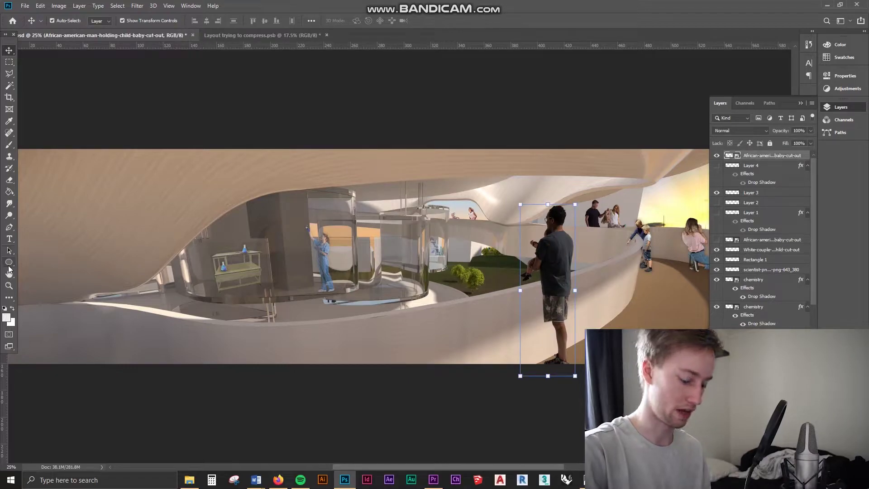
left_click(10, 218)
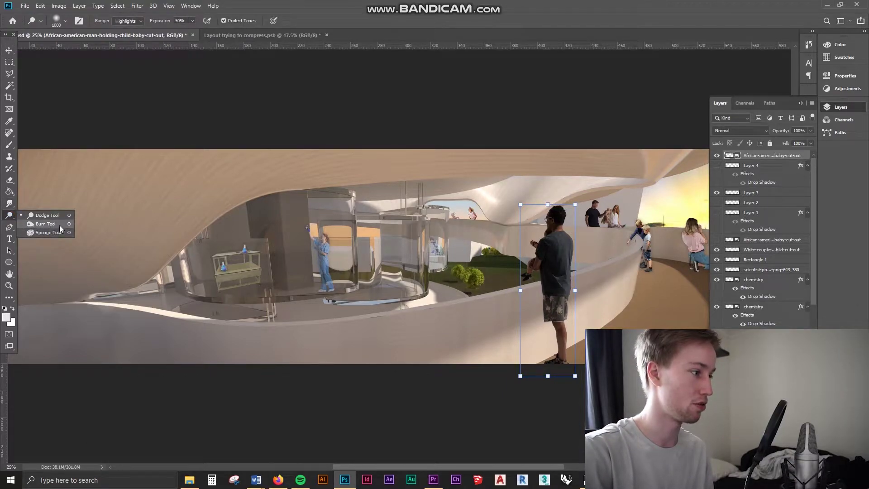
left_click(45, 224)
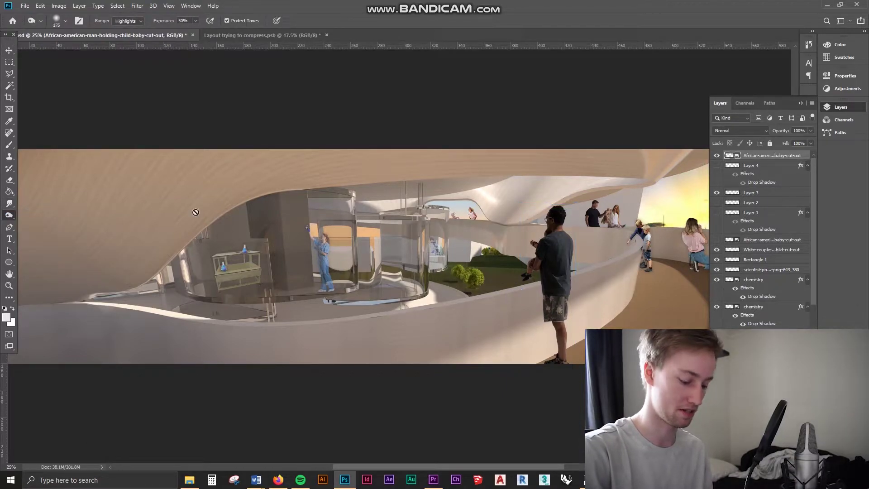
left_click(560, 242)
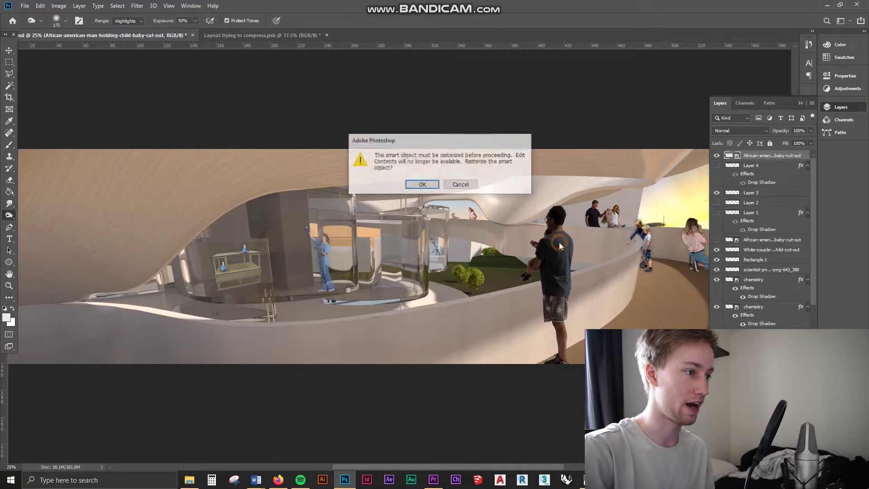
left_click(422, 186)
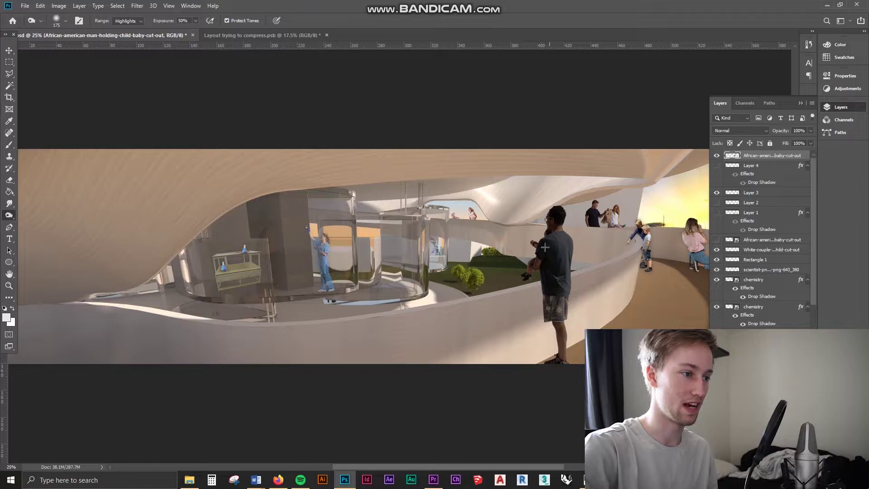
left_click(537, 306)
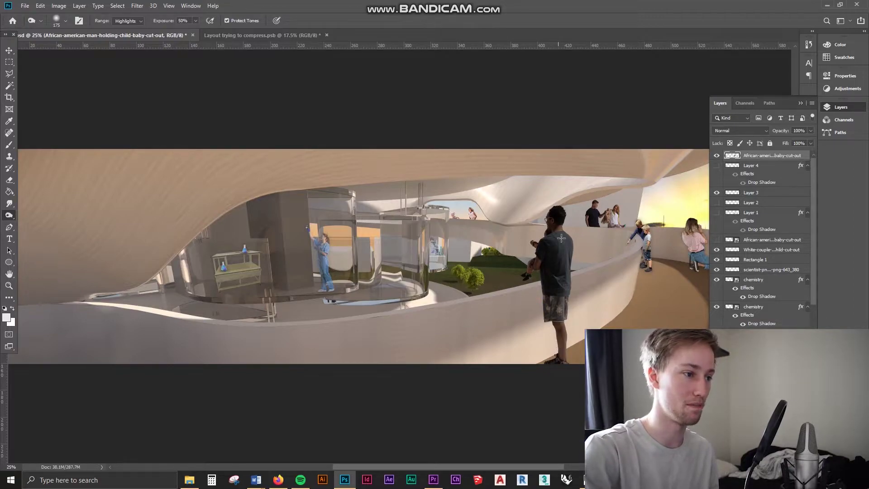
mouse_move(549, 211)
left_mouse_down()
mouse_move(554, 269)
mouse_move(542, 215)
left_mouse_up()
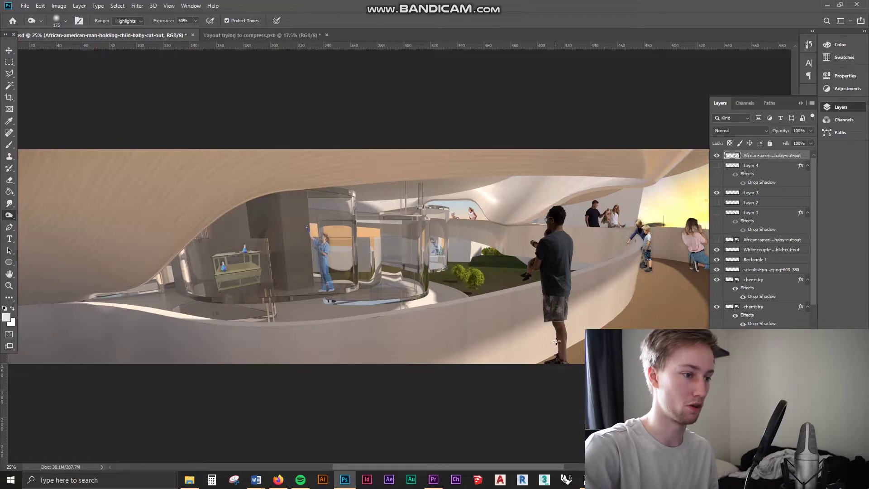
Switch to the Dodge tool for the man-with-child cutout, and return to the Move tool with the layer deselected
left_click(12, 220)
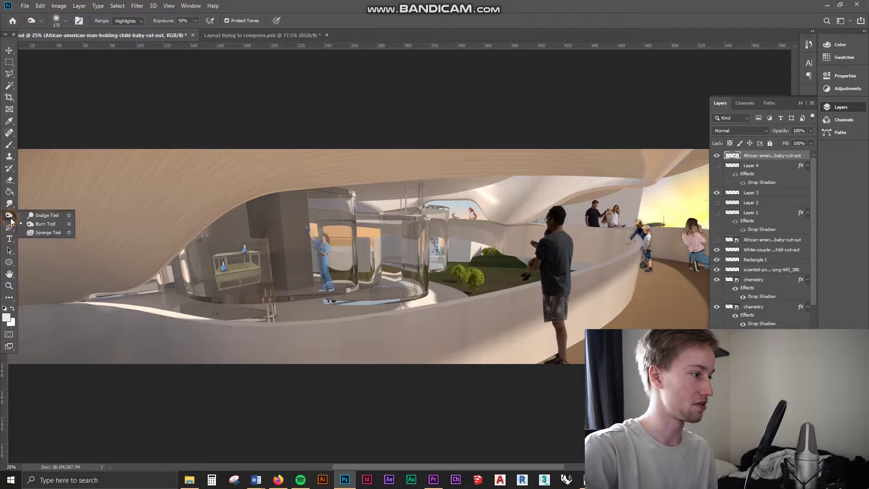
key("shift+o")
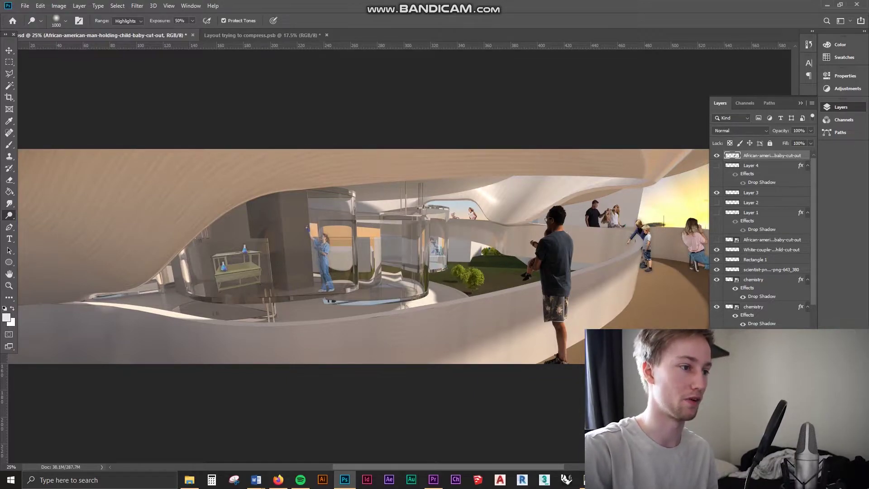
key("v")
left_click(589, 302)
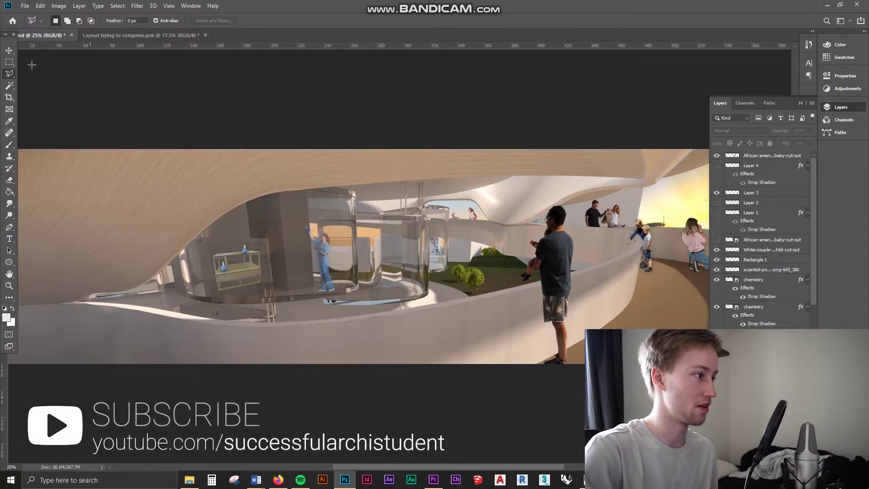
Outline the man's lower body below the wall's top edge with the Polygonal Lasso and copy it from the cutout layer to a new layer
left_click(10, 75)
left_click(53, 82)
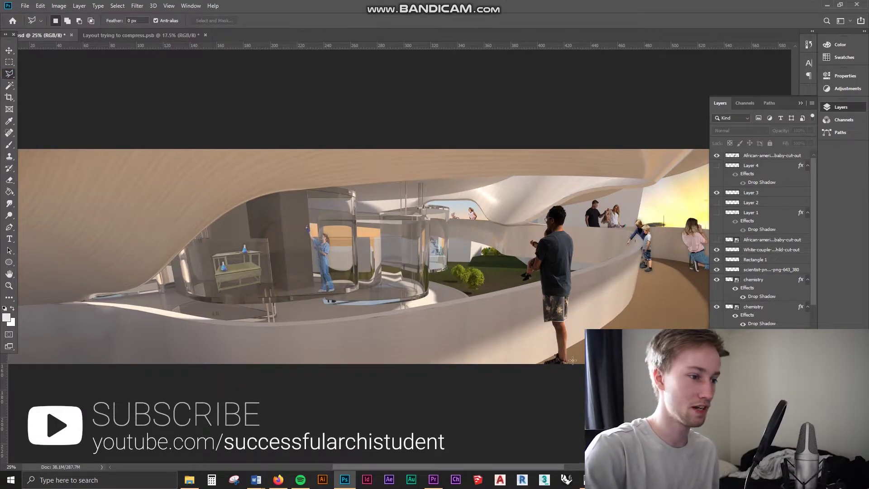
left_click(538, 288)
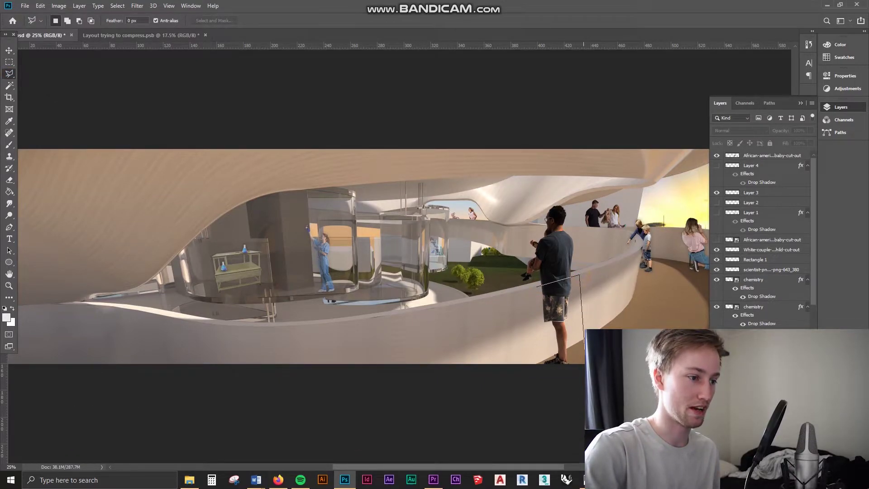
left_click(543, 394)
left_click(524, 351)
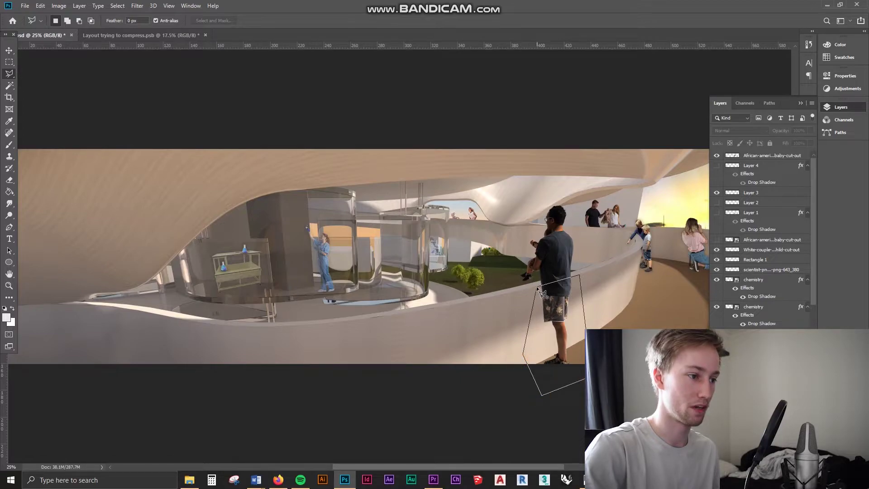
left_click(537, 287)
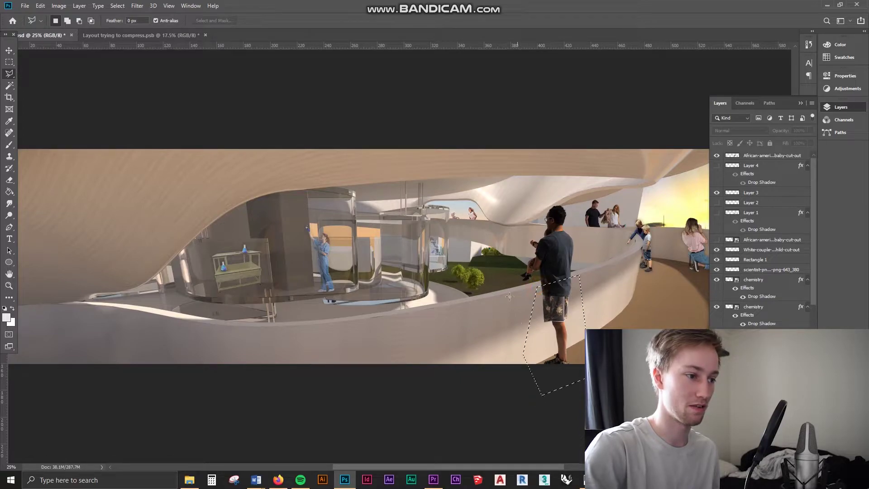
right_click(561, 297)
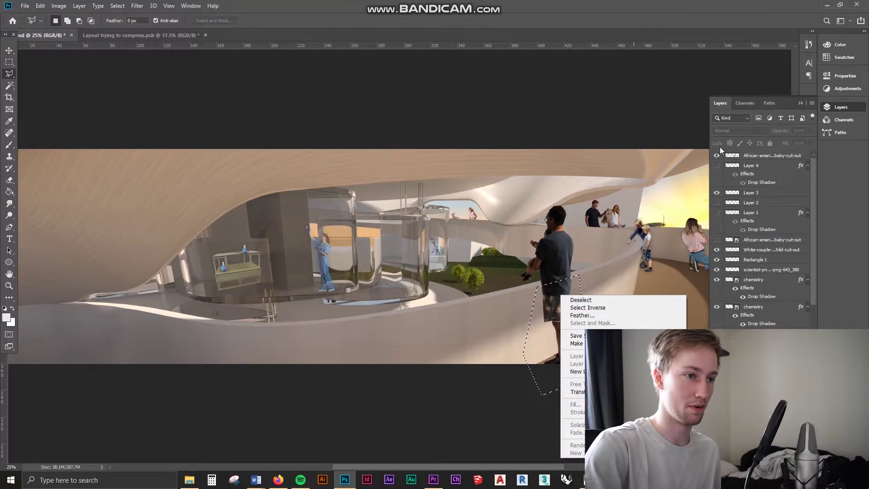
left_click(761, 155)
right_click(552, 300)
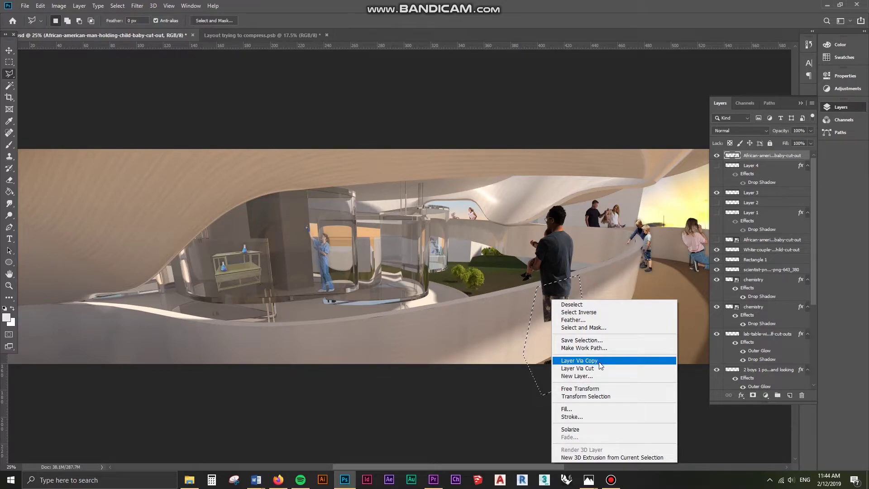
left_click(580, 361)
Shift the copied legs along the walkway beside the man, and undo the move
left_click(9, 50)
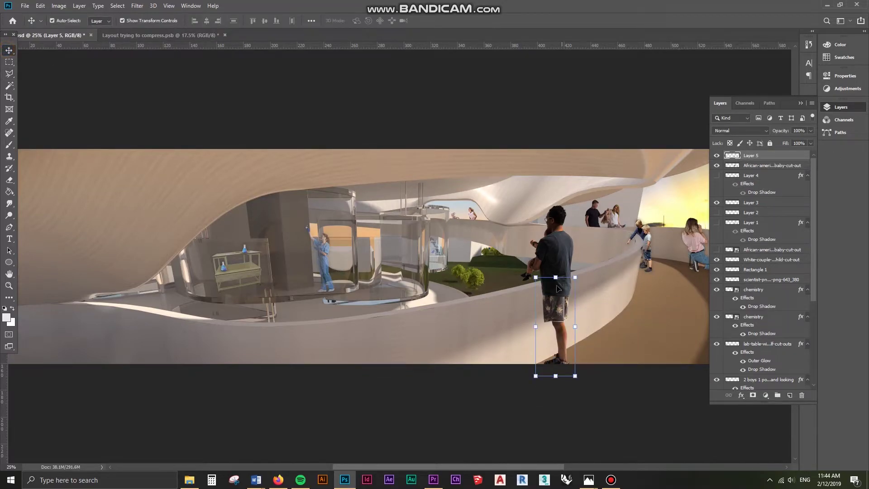
left_click_drag(558, 290, 610, 284)
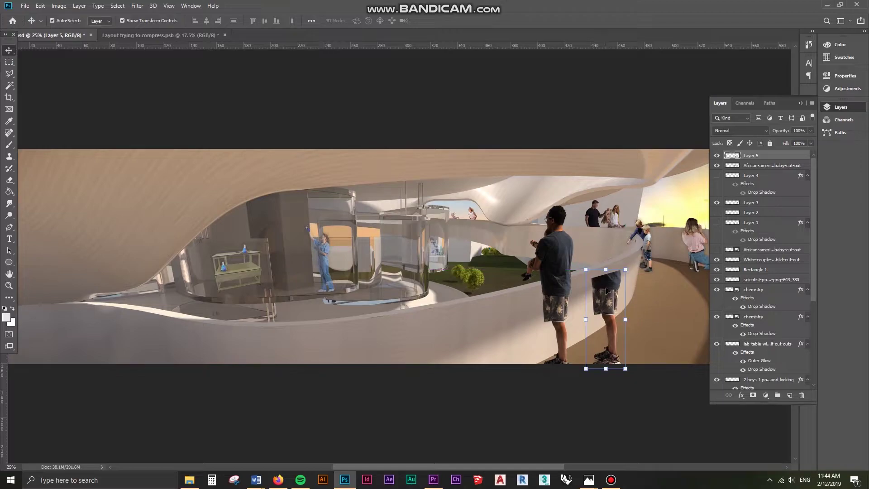
key("ctrl+z")
key("ctrl+z")
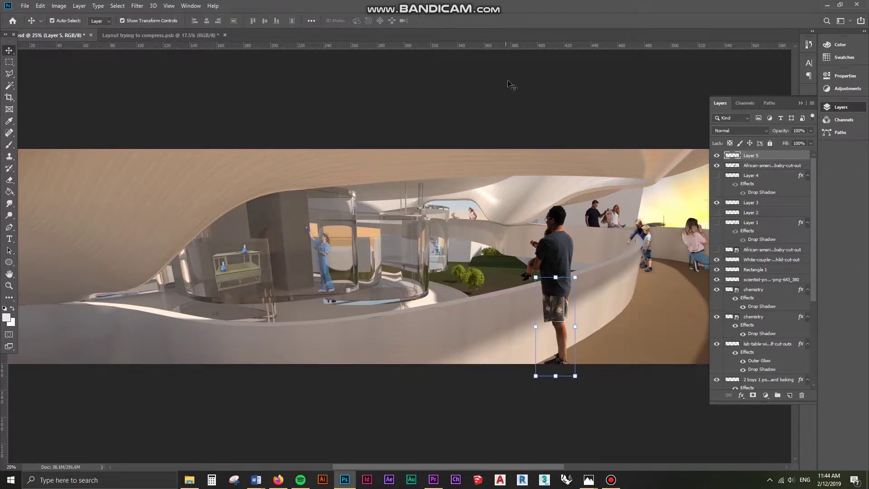
Add a Drop Shadow to the copied legs layer, repositioning the shadow to a distance of about 55 px
left_click(742, 396)
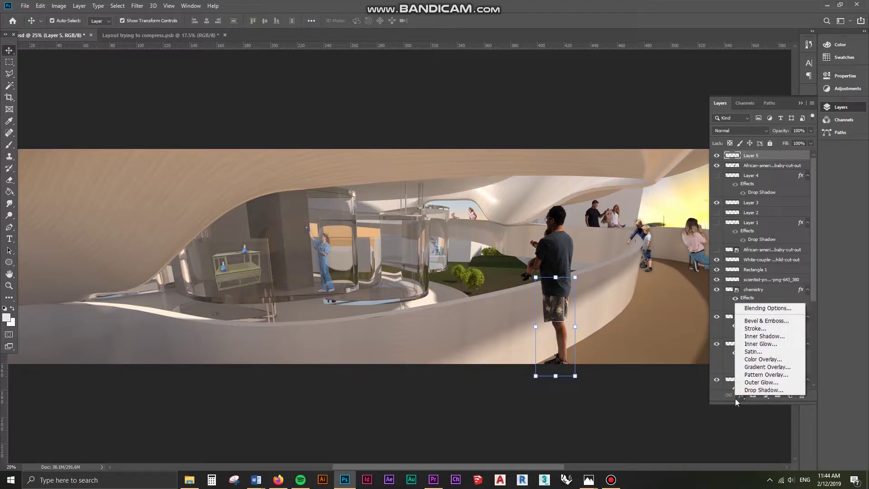
left_click(743, 402)
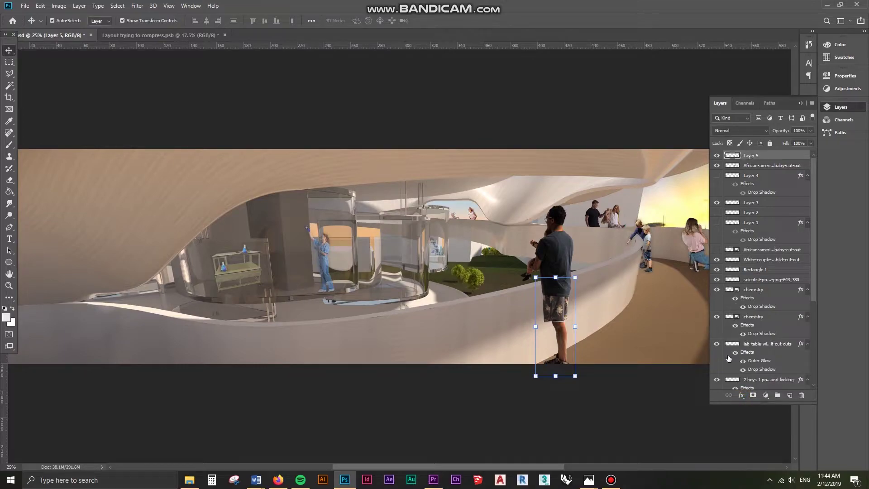
left_click(743, 397)
left_click(753, 382)
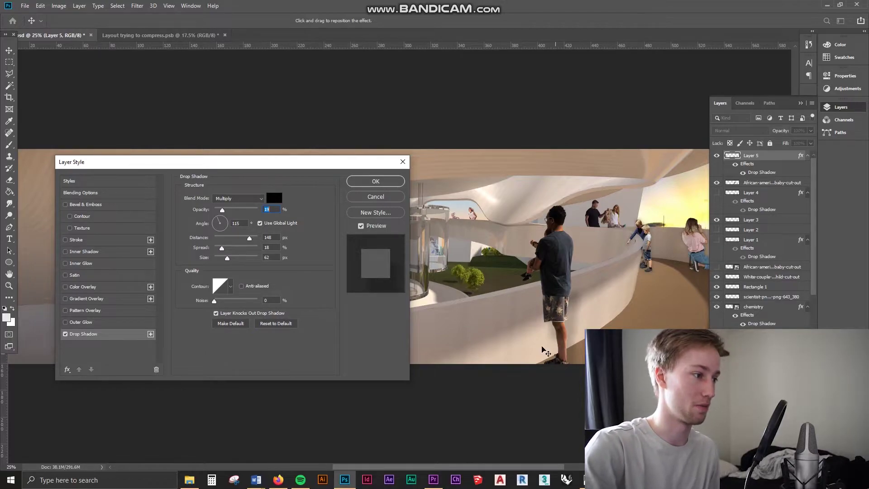
left_click_drag(633, 373, 629, 363)
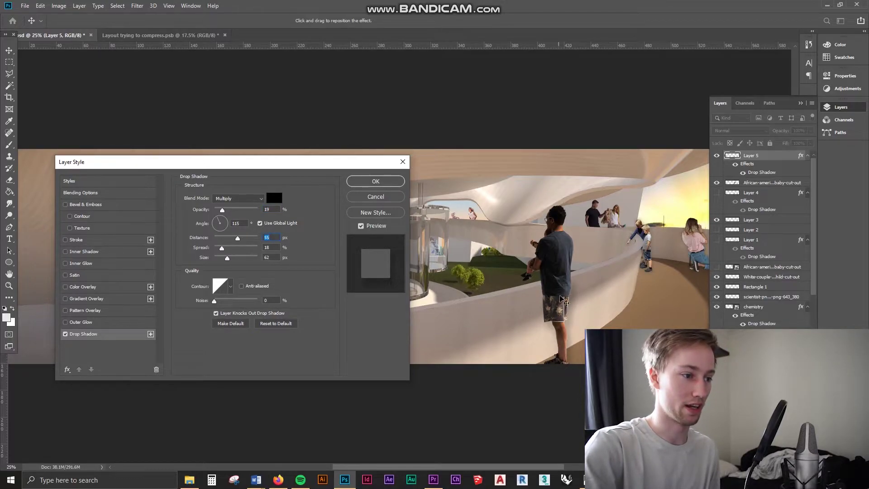
left_click(369, 183)
left_click(558, 371)
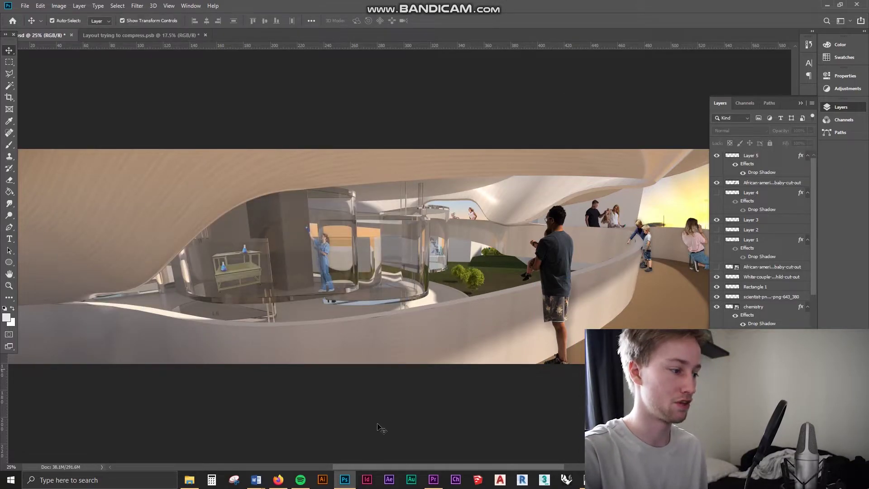
Place the 7-77548_cutout-man-standing image from the BACK VIEW folder beside the man with child, on the walkway
left_click(192, 482)
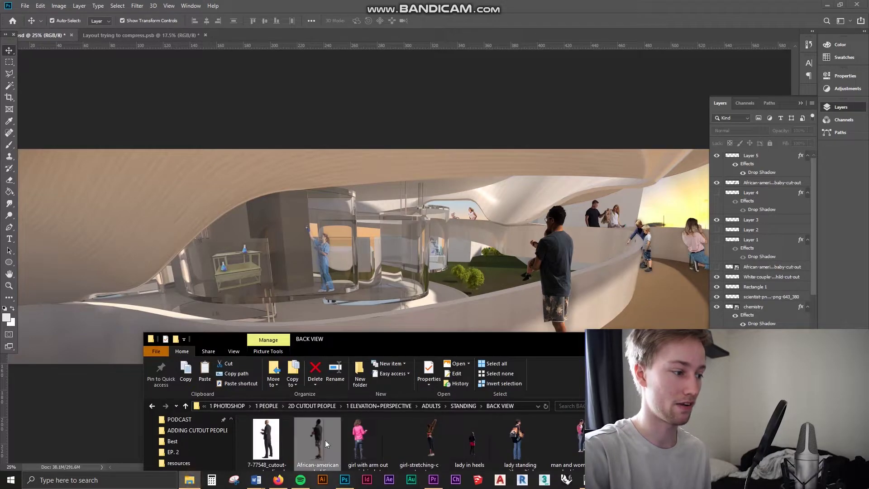
left_click_drag(266, 446, 487, 231)
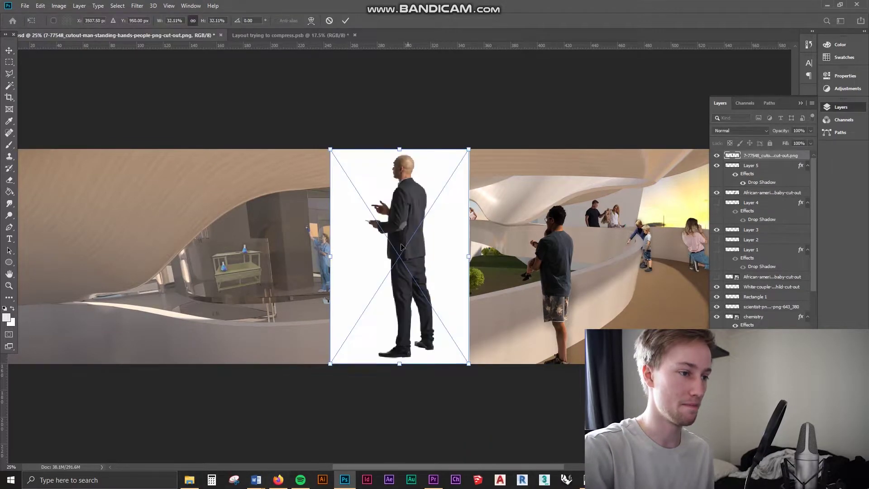
left_click_drag(406, 249, 617, 251)
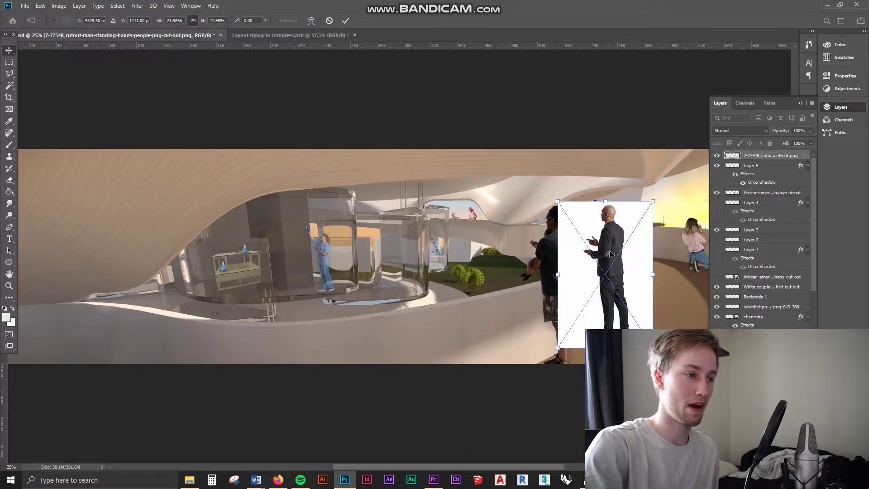
key("Return")
Try the Multiply blend mode on the suited man's layer, shift him slightly, and undo both changes
left_click(740, 130)
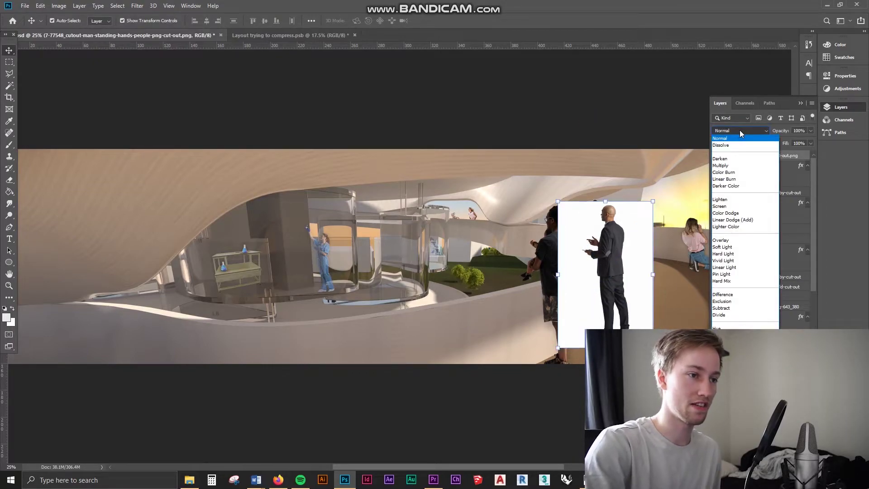
left_click(720, 165)
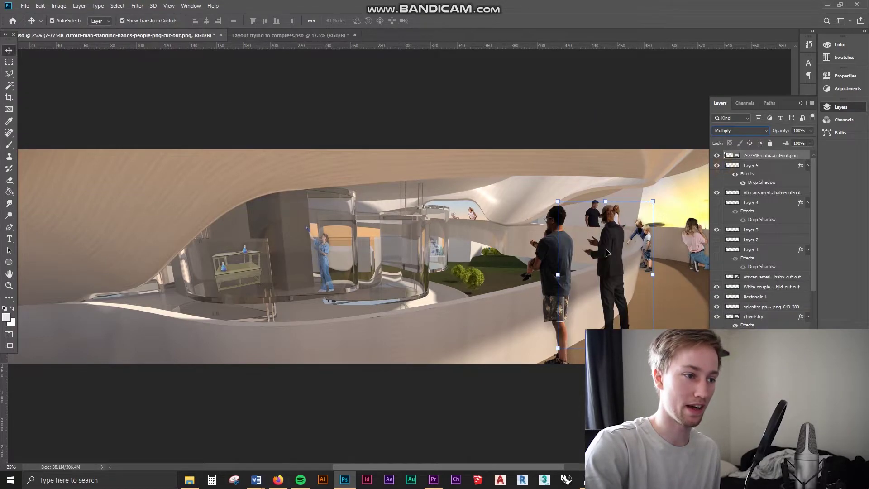
mouse_move(608, 252)
left_mouse_down()
mouse_move(598, 259)
mouse_move(607, 251)
mouse_move(597, 255)
mouse_move(597, 245)
mouse_move(606, 249)
left_mouse_up()
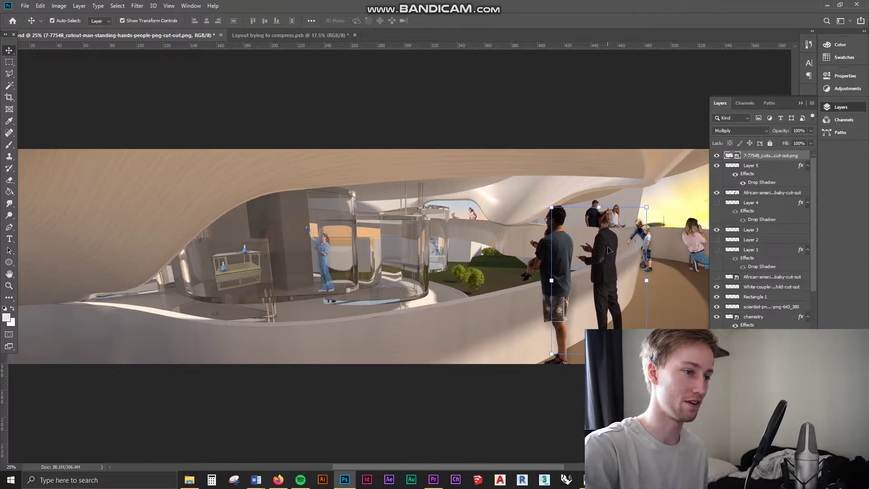
key("ctrl+z")
key("ctrl+z")
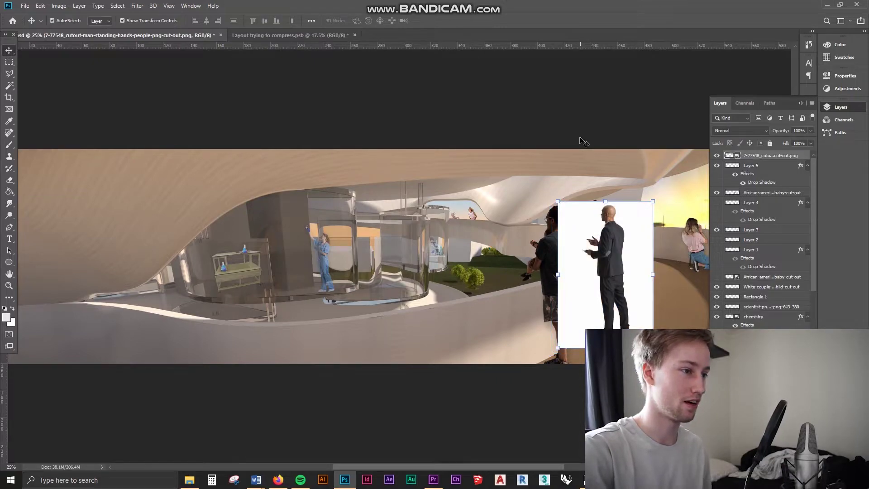
Select the white background around the suited man with the Magic Wand, rasterize the layer and delete the background
left_click(9, 86)
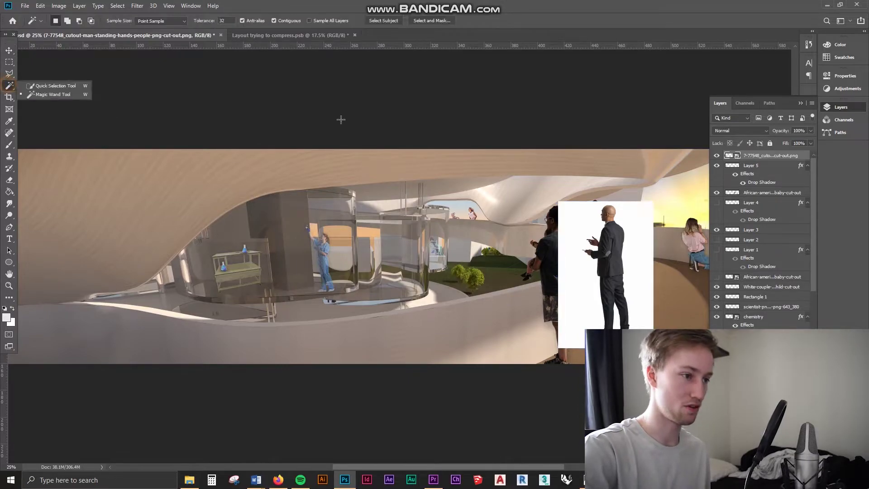
left_click(568, 226)
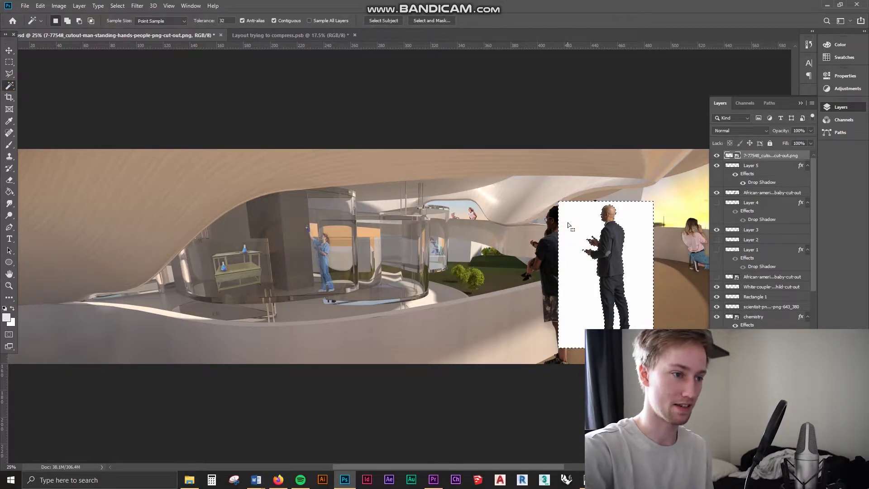
key("Delete")
key("Return")
right_click(769, 156)
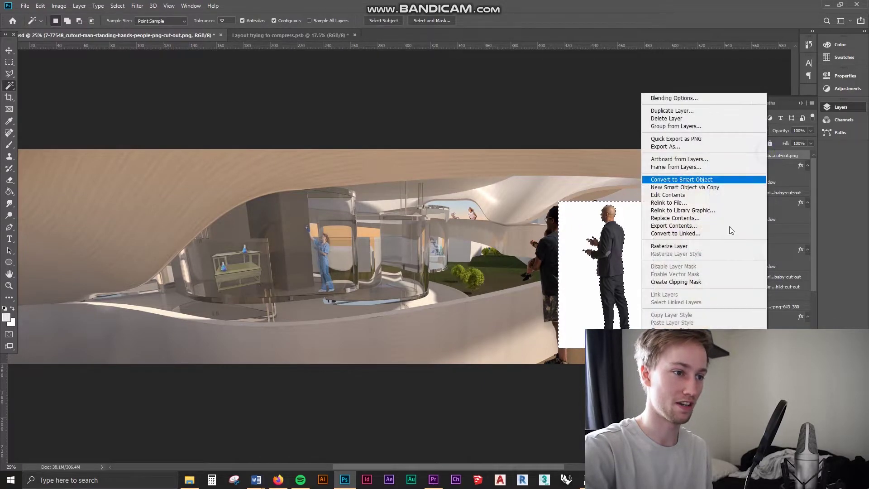
left_click(694, 246)
key("Delete")
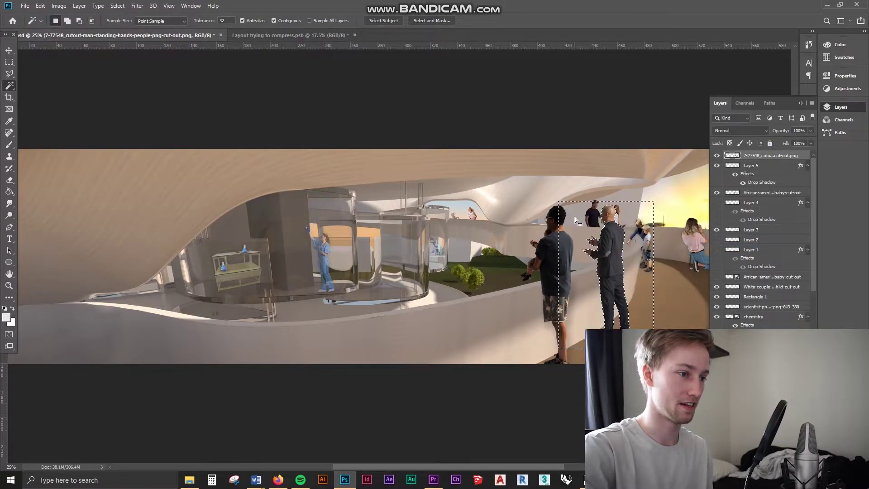
Clear the selection and retouch the suited man's light and dark areas with the Dodge and Burn tools at 50% exposure
key("ctrl+d")
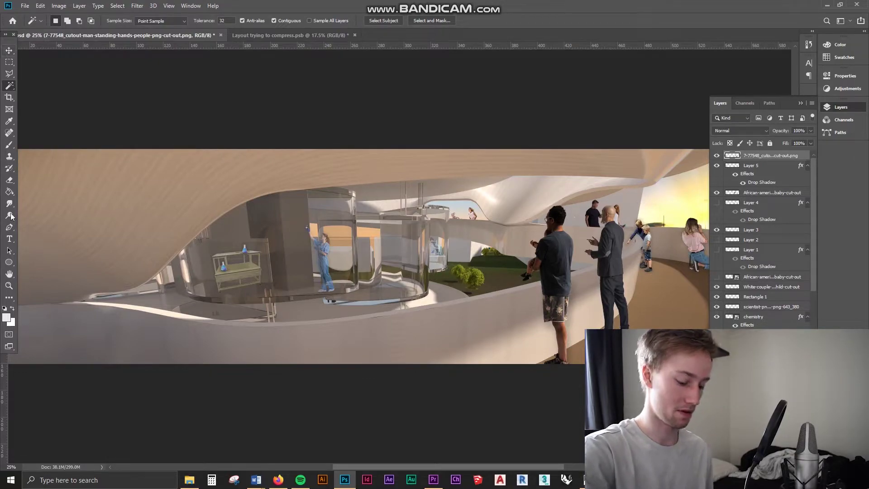
key("o")
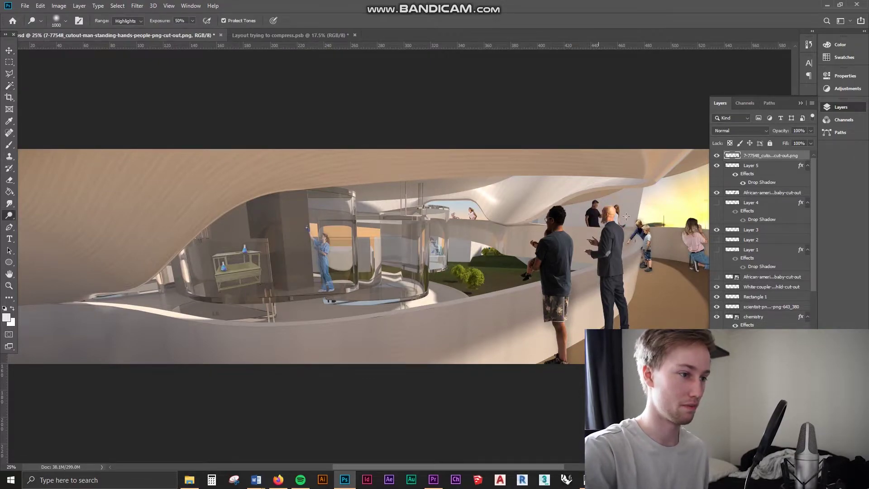
right_click(9, 215)
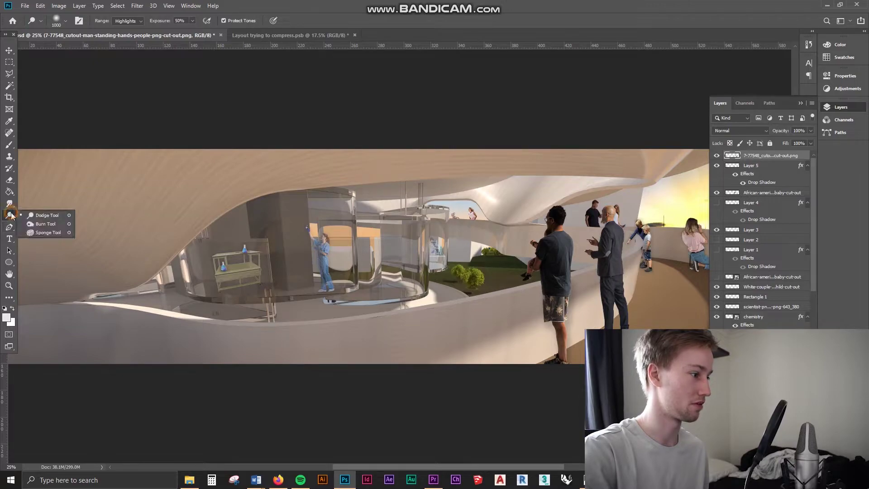
left_click(32, 231)
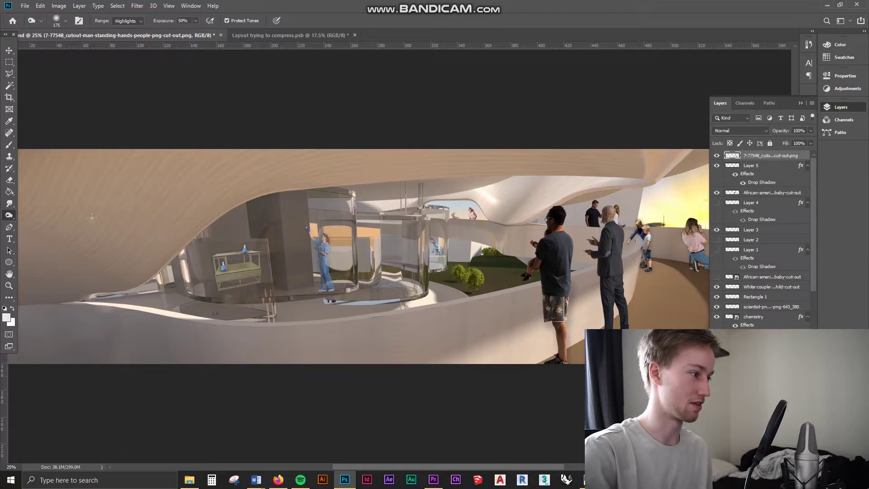
right_click(11, 219)
left_click(36, 224)
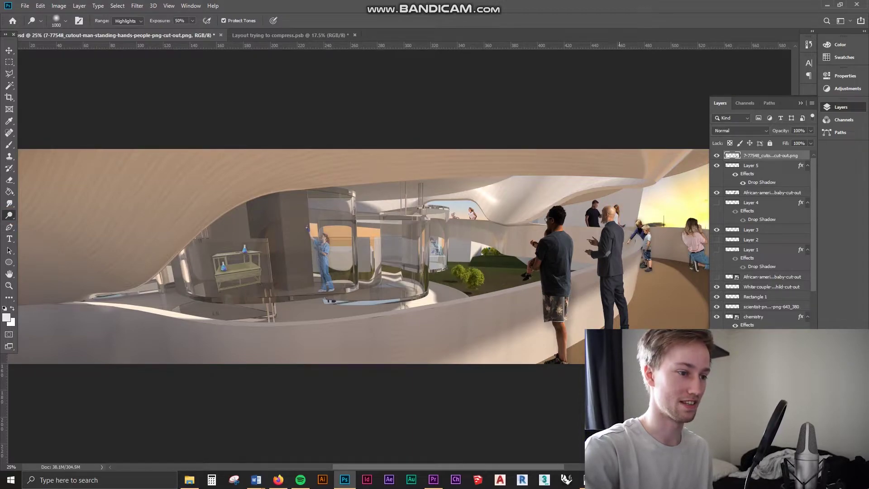
Outline the suited man's legs with the Polygonal Lasso and copy them to a new layer
left_click(9, 76)
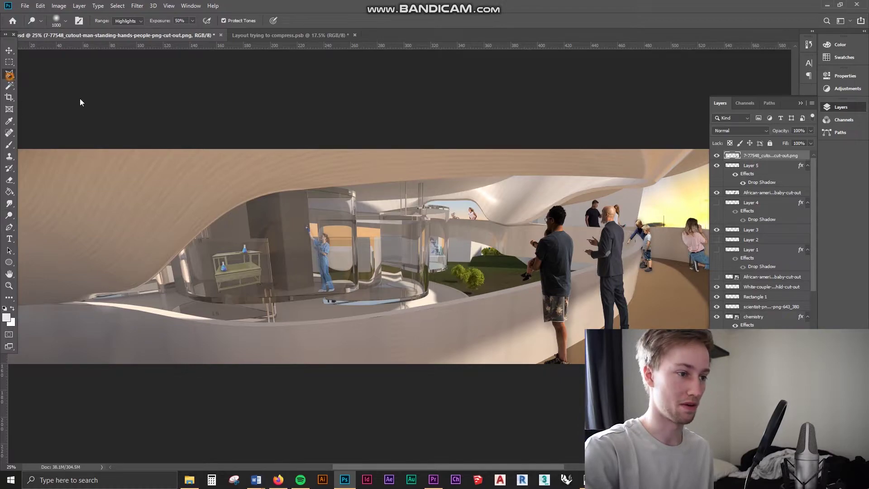
left_click(588, 274)
left_click(629, 258)
left_click(645, 347)
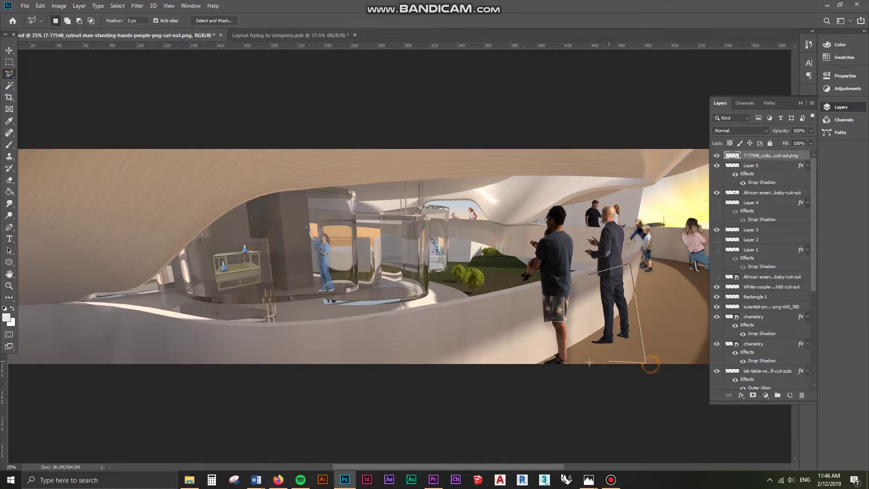
left_click(584, 362)
left_click(594, 335)
left_click(589, 274)
right_click(619, 301)
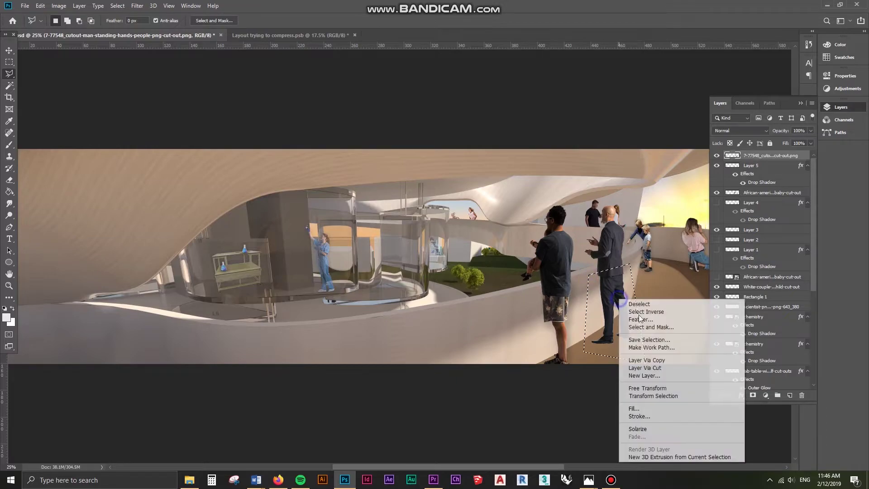
left_click(741, 357)
Add a Multiply Drop Shadow to the suited man's copied legs with 19% opacity, 55 px distance, 18% spread and 62 px size
left_click(741, 396)
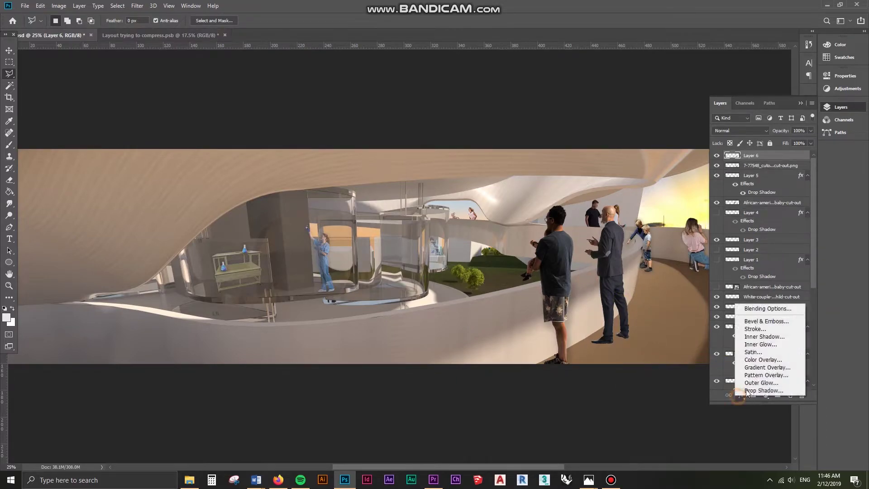
left_click(760, 391)
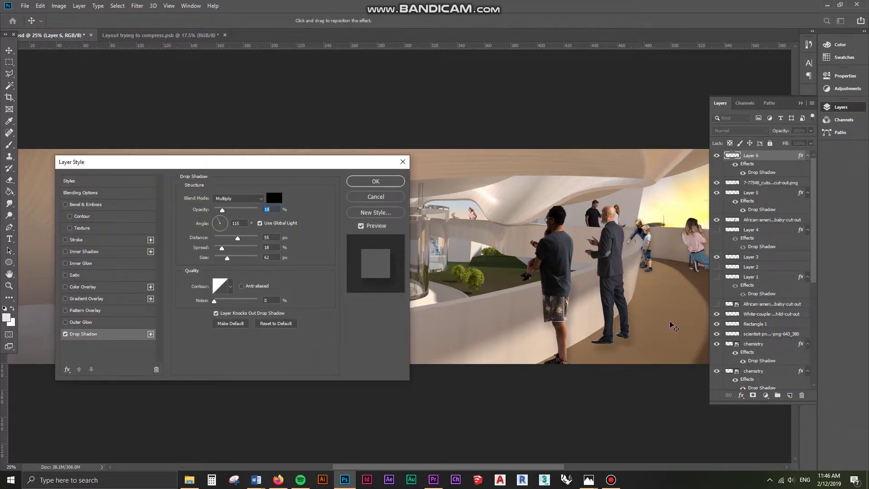
left_click(393, 189)
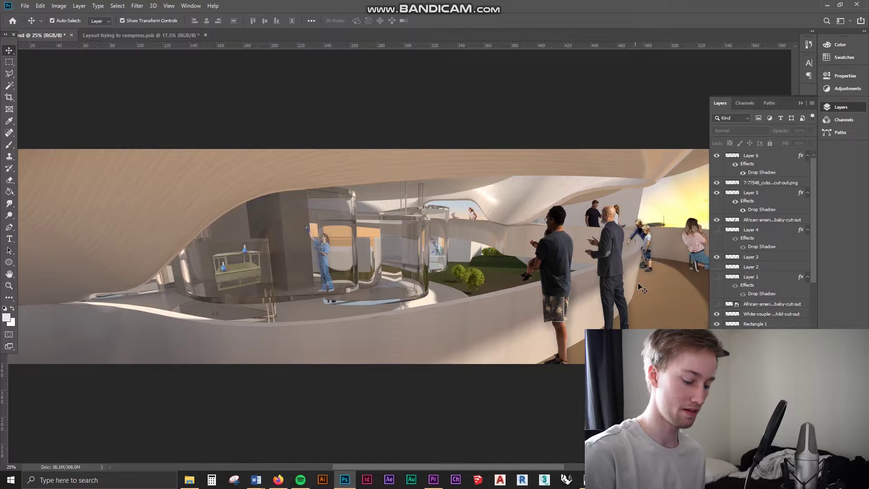
Select the Final 1 png render layer and darken the floor beside the two boys' feet with the Burn tool
key("ctrl+plus")
key("ctrl+plus")
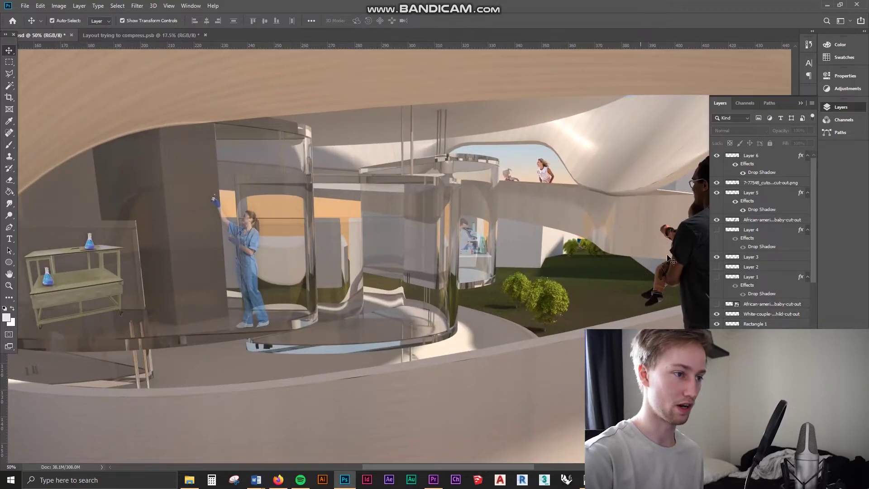
scroll(589, 252, "right", 5)
scroll(626, 272, "right", 5)
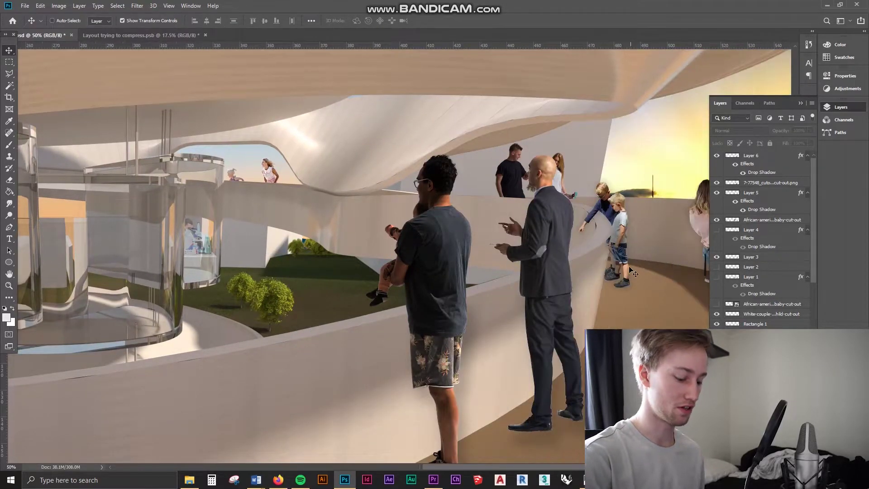
left_click(9, 215)
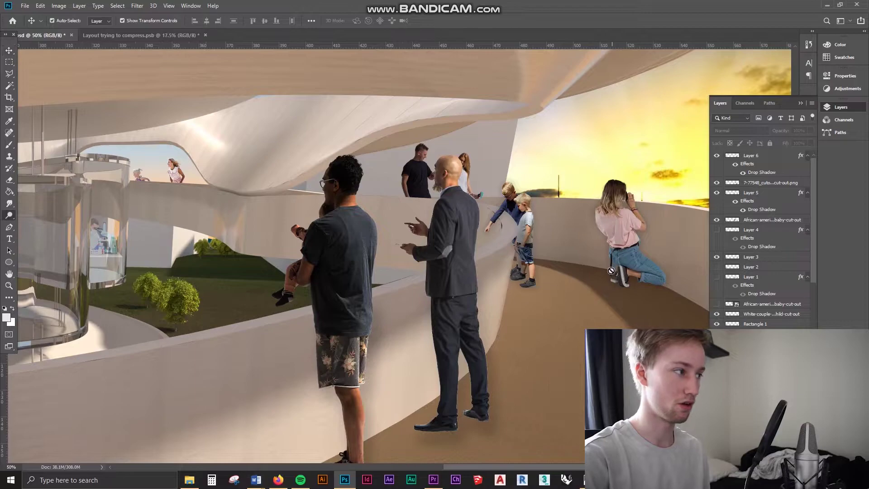
left_click(9, 51)
left_click(539, 337)
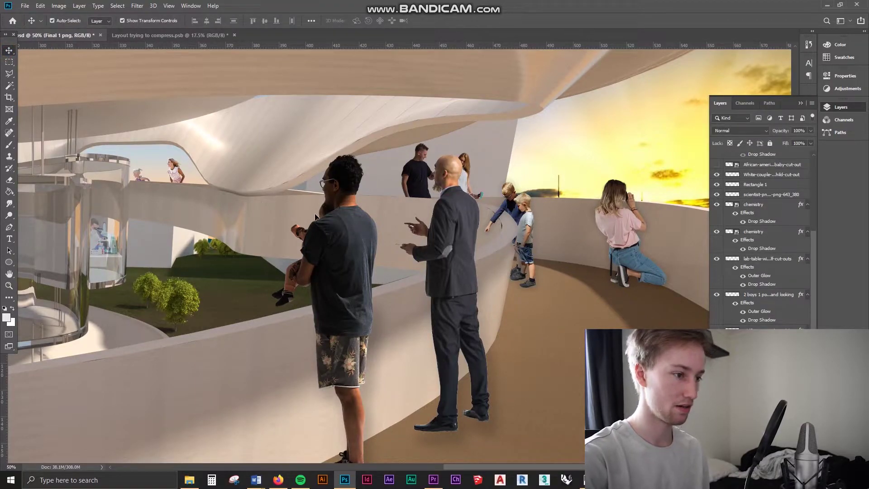
key("o")
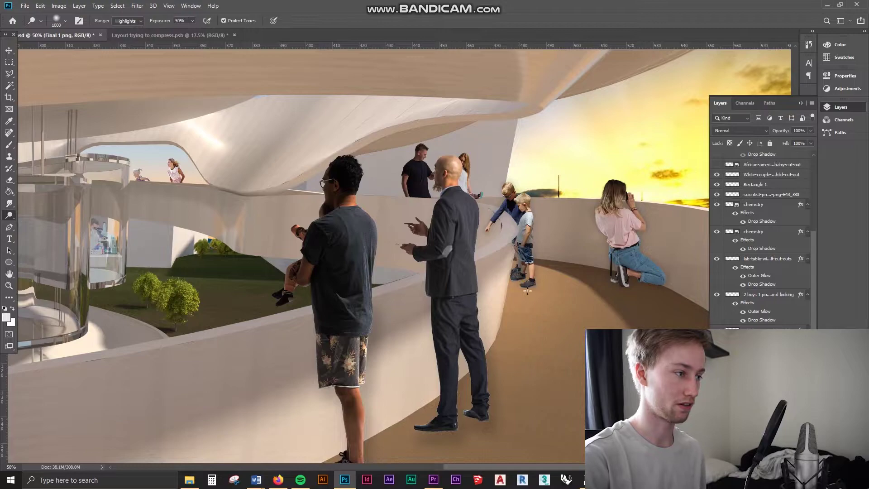
right_click(9, 215)
left_click(45, 224)
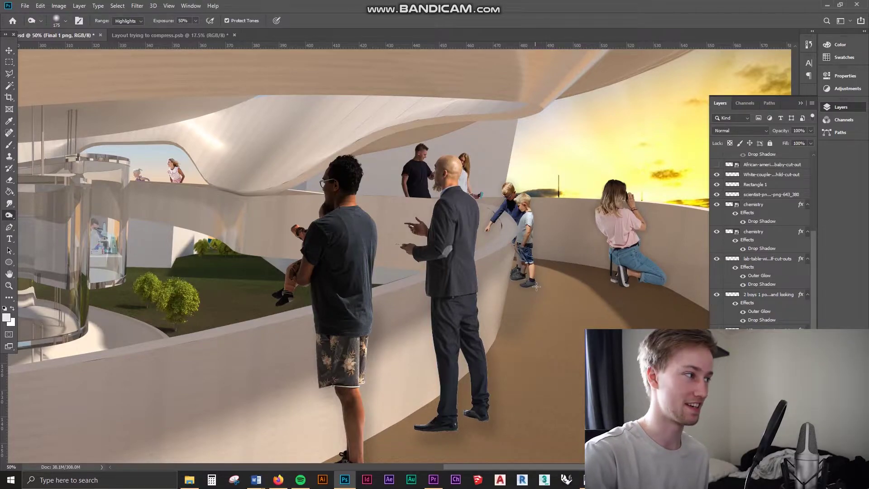
Duplicate the layer of the two boys pointing and looking over the walkway wall
left_click(9, 50)
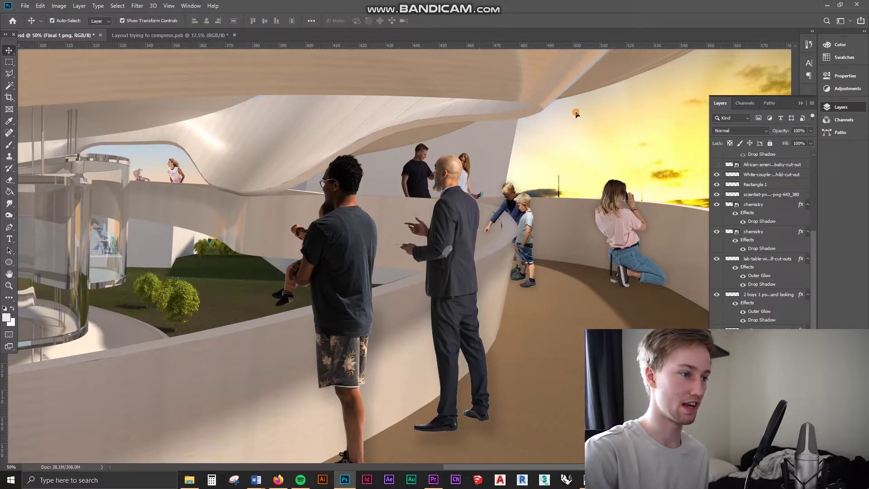
left_click(520, 225)
left_click(520, 225)
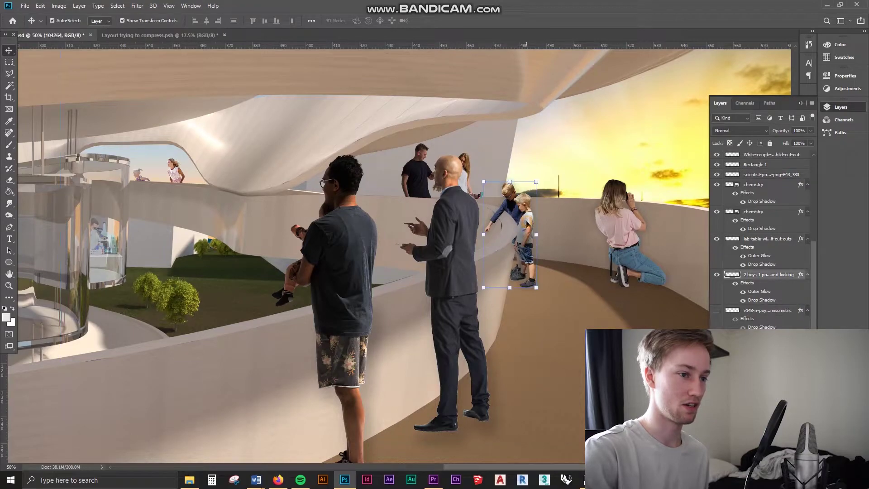
right_click(764, 281)
left_click(661, 151)
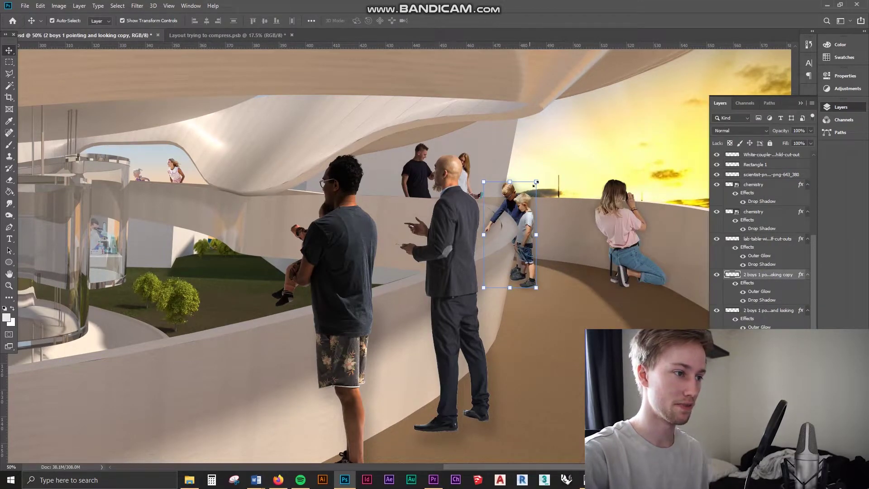
Rotate and flip the duplicated boys, placing them on the floor at the originals' feet as a slanted cast shadow
left_click_drag(546, 175, 384, 280)
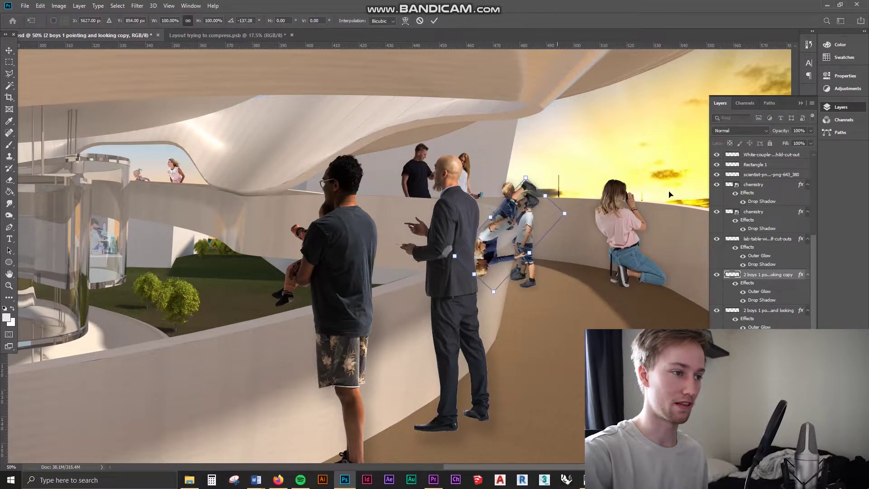
left_click_drag(502, 238, 529, 272)
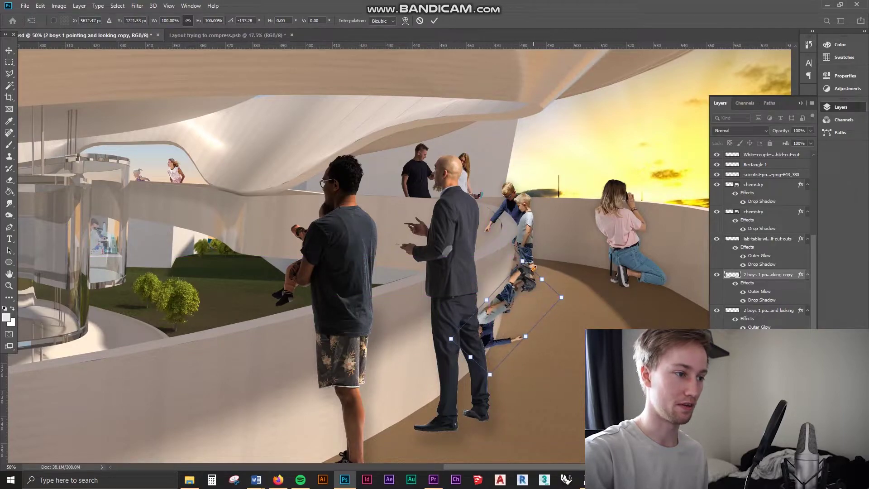
right_click(524, 281)
left_click(553, 393)
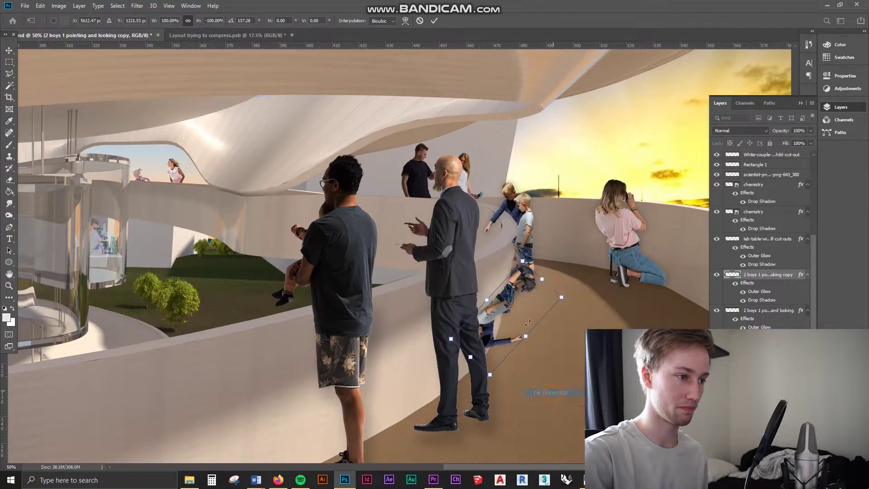
left_click_drag(575, 336, 497, 406)
left_click_drag(514, 331, 505, 316)
key("Return")
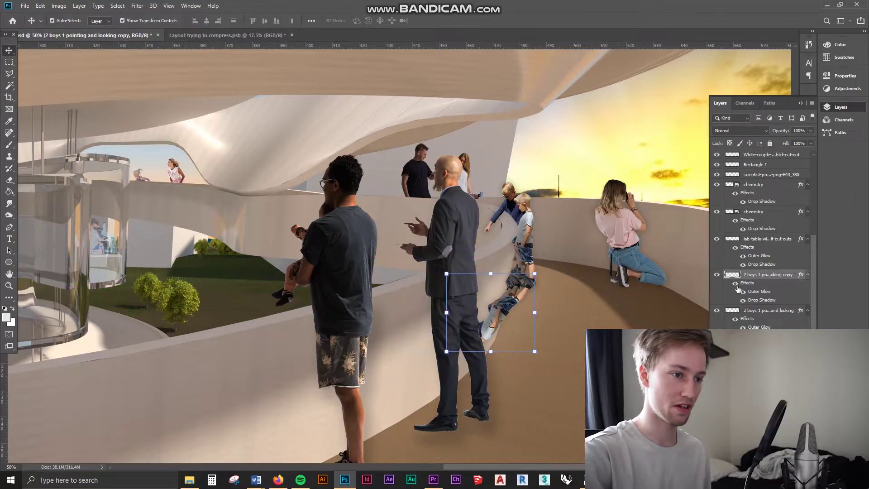
Select the duplicated boys' pixels, paint them with the brush in colour 1D1D1D, and clear the selection
right_click(732, 276)
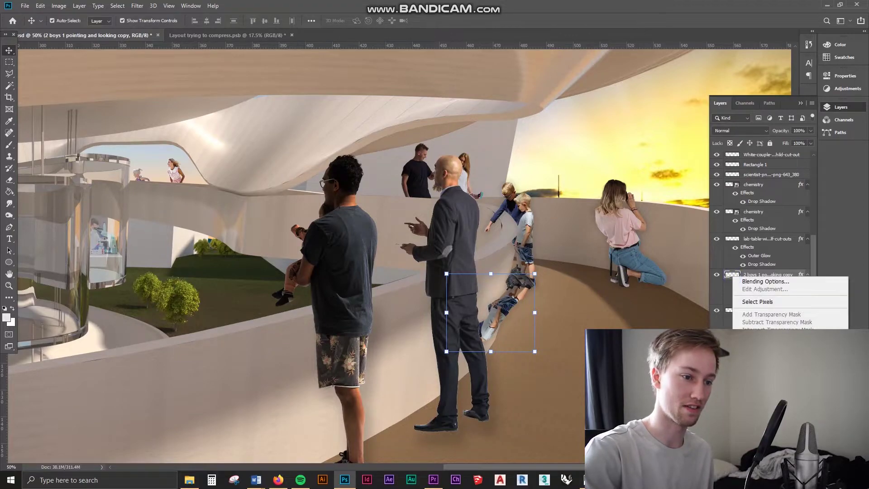
left_click(766, 302)
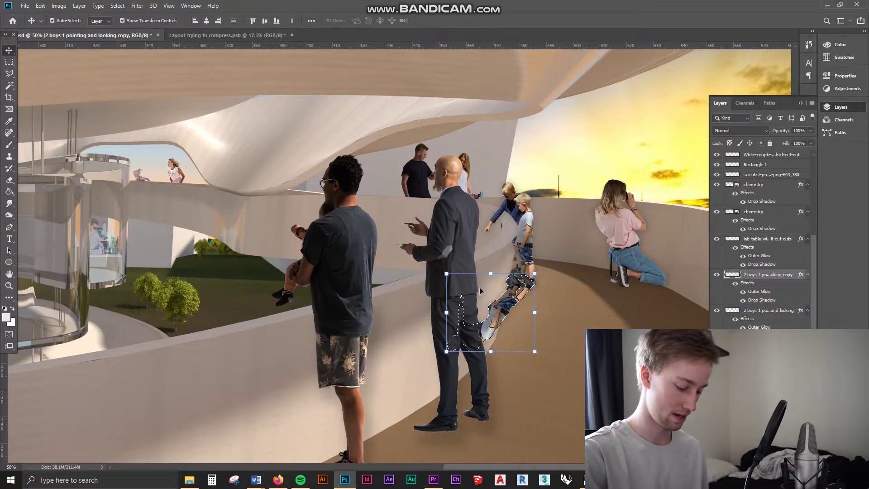
key("b")
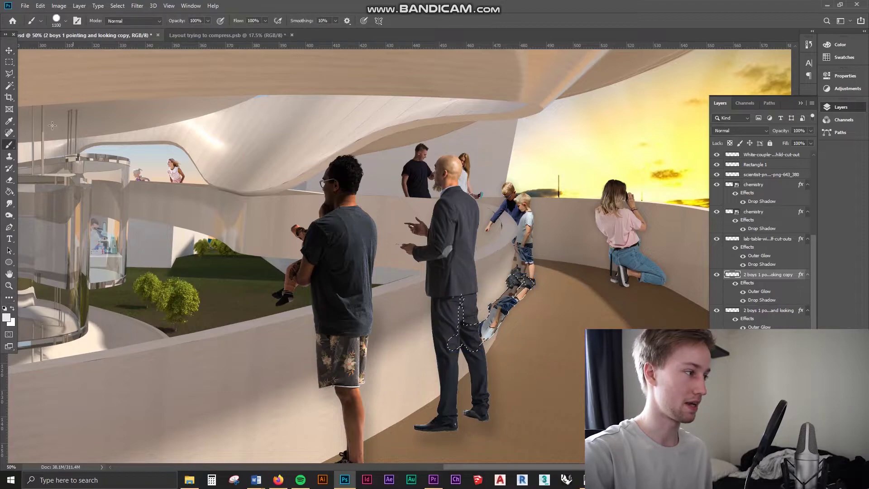
right_click(9, 144)
left_click(40, 146)
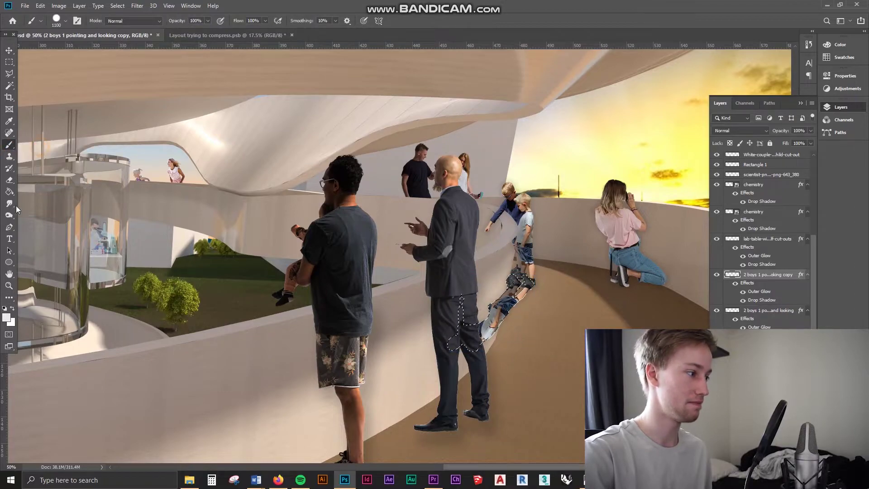
left_click(7, 317)
type("1D1D1D")
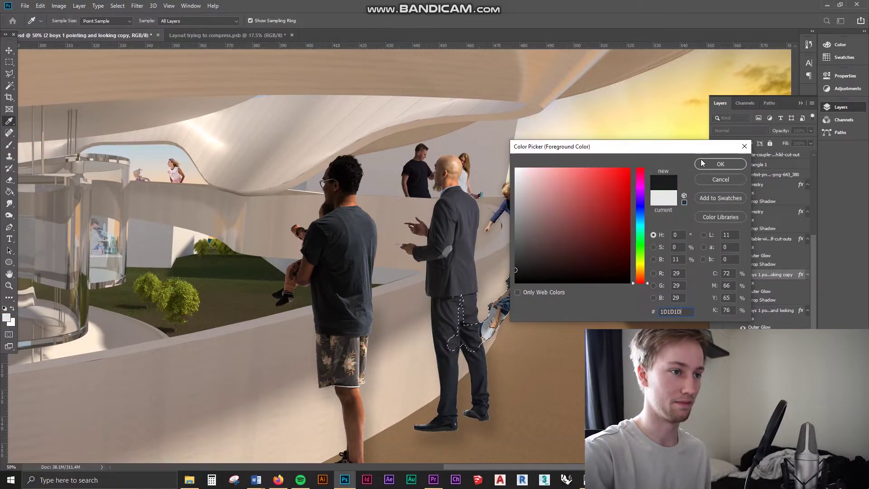
left_click(709, 165)
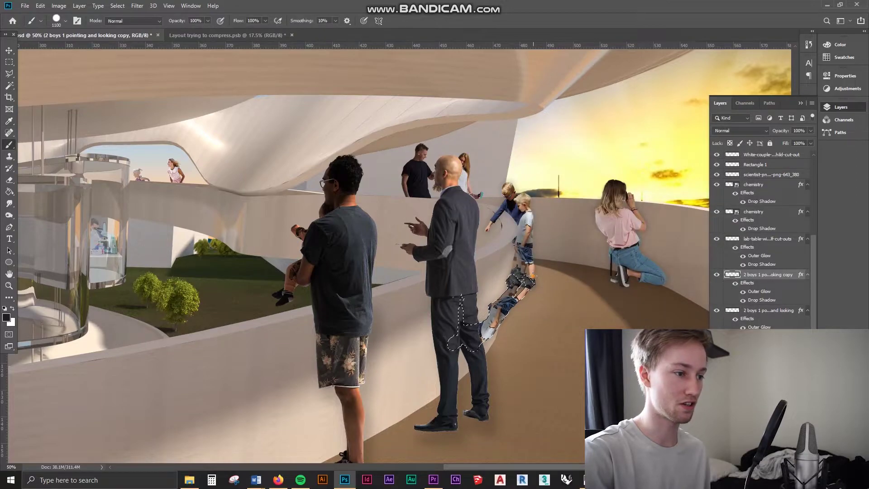
left_click(517, 286)
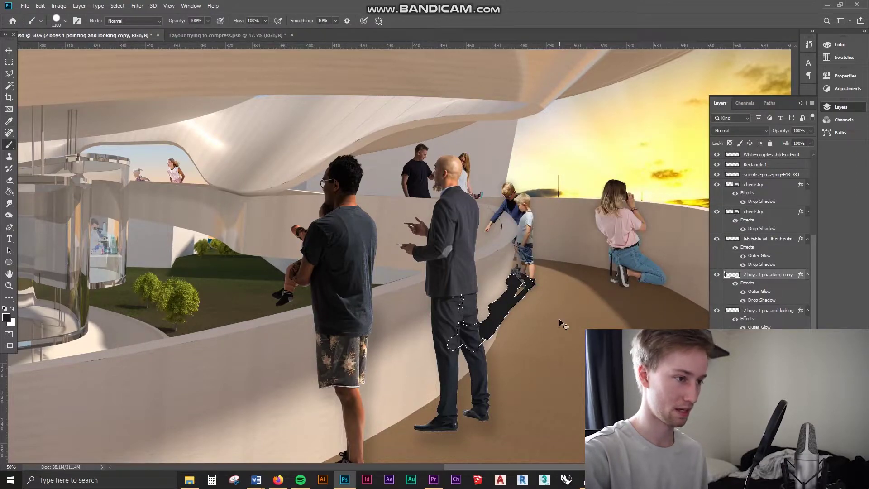
key("ctrl+d")
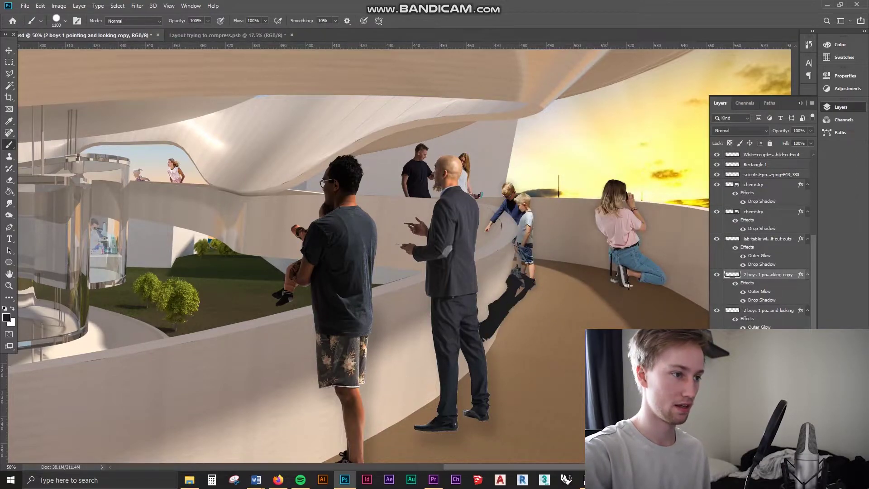
Set the darkened boys' shadow layer to Multiply blend mode with 60% opacity
left_click(744, 132)
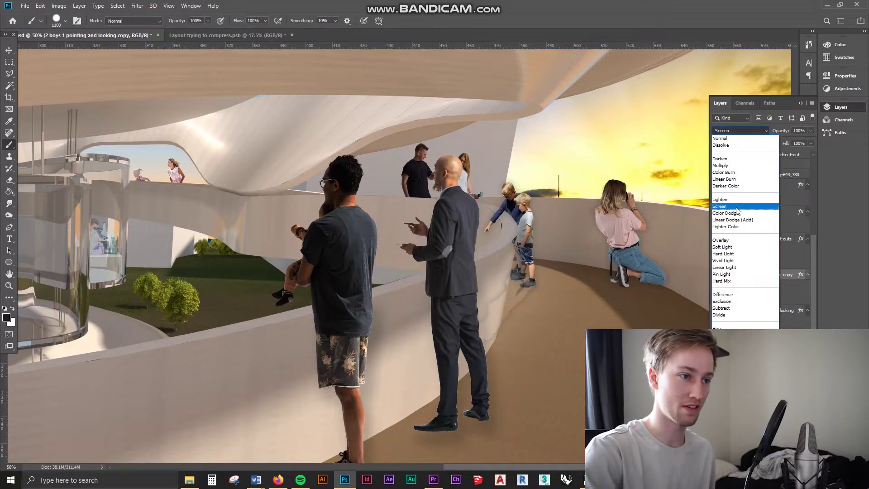
left_click(721, 166)
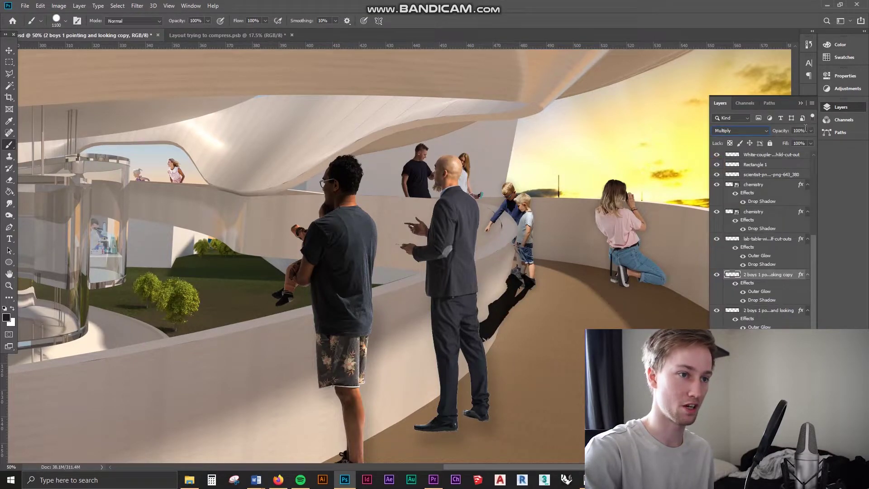
left_click(801, 131)
type("60")
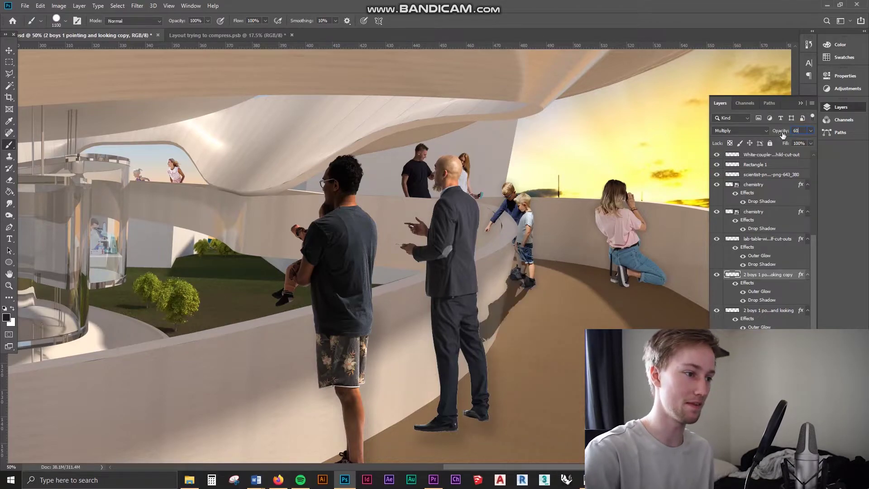
Delete the part of the boys' cast shadow that falls over the walkway wall behind the suited man, using a polygonal selection, and clear the selection
key("Return")
left_click(9, 74)
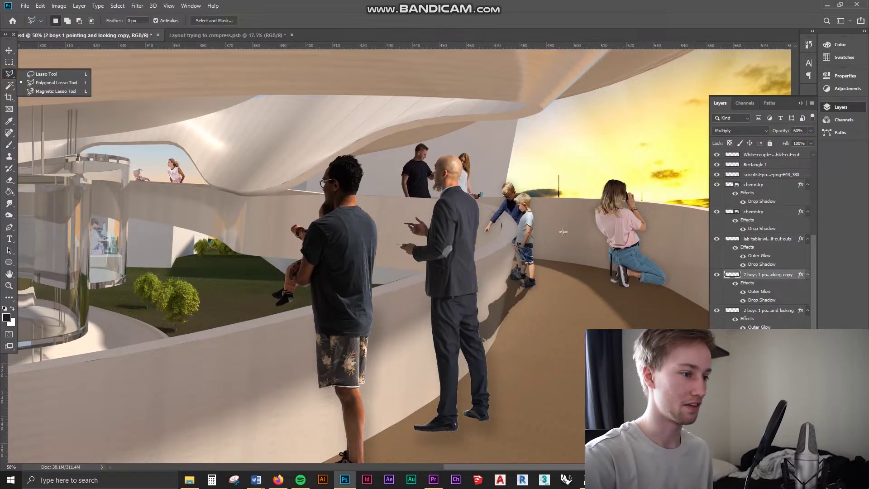
left_click(511, 274)
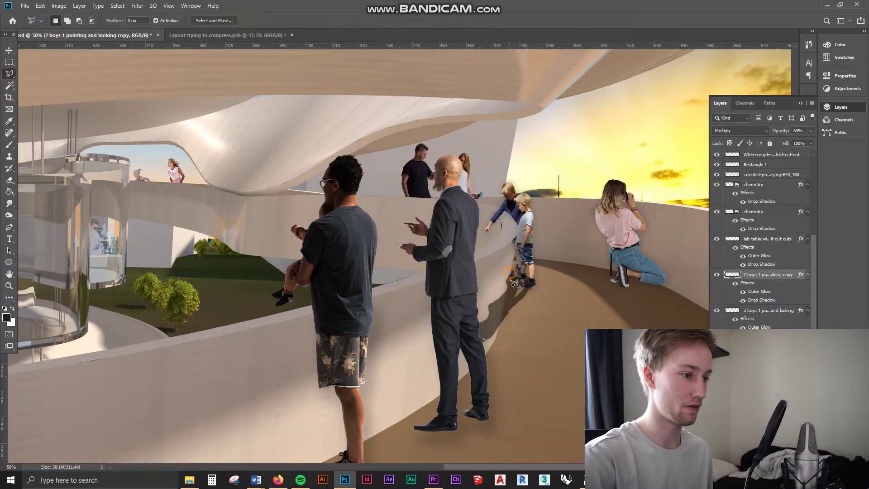
left_click(499, 329)
left_click(486, 361)
left_click(430, 370)
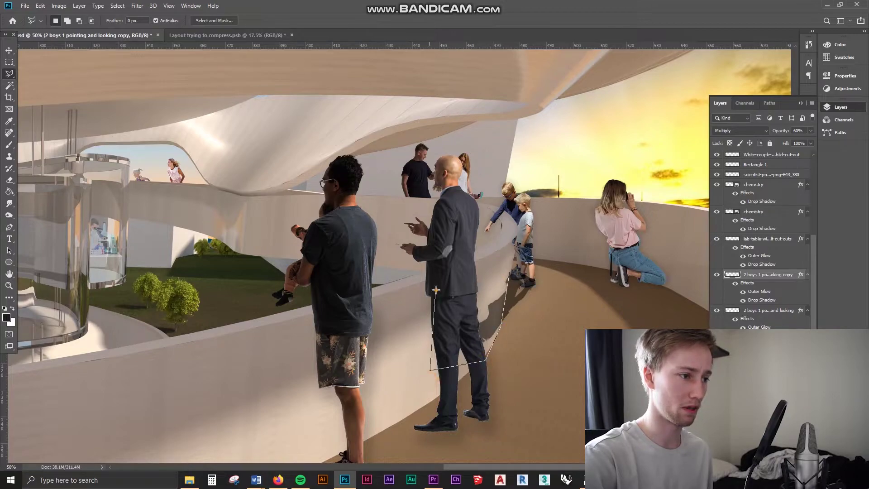
left_click(436, 289)
left_click(509, 272)
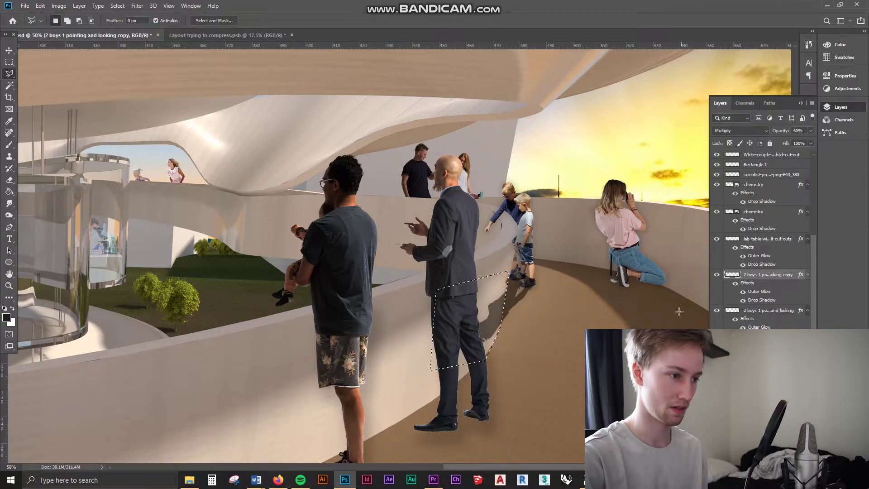
key("ctrl+d")
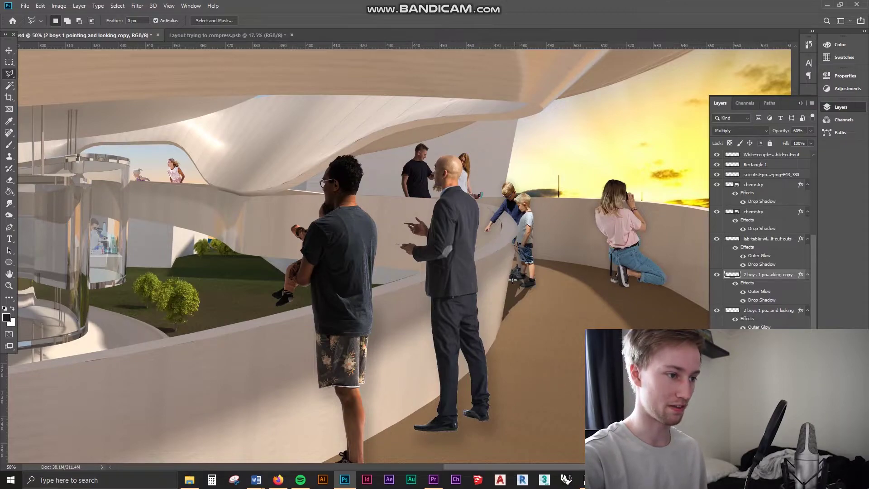
Outline the shadow pixels overlapping the boys' feet with a polygonal selection, delete them, and clear the selection
left_click(511, 278)
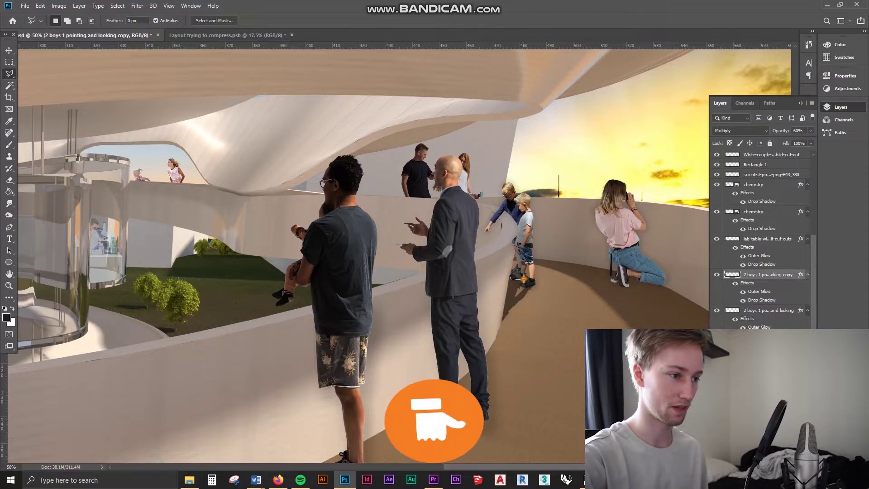
left_click(524, 286)
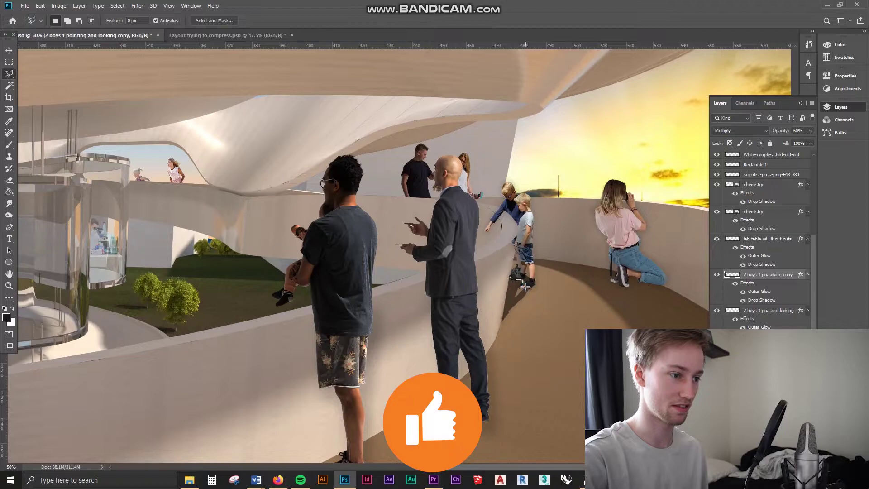
left_click(536, 284)
left_click(536, 274)
left_click(521, 267)
left_click(511, 278)
left_click(511, 278)
key("Delete")
key("ctrl+d")
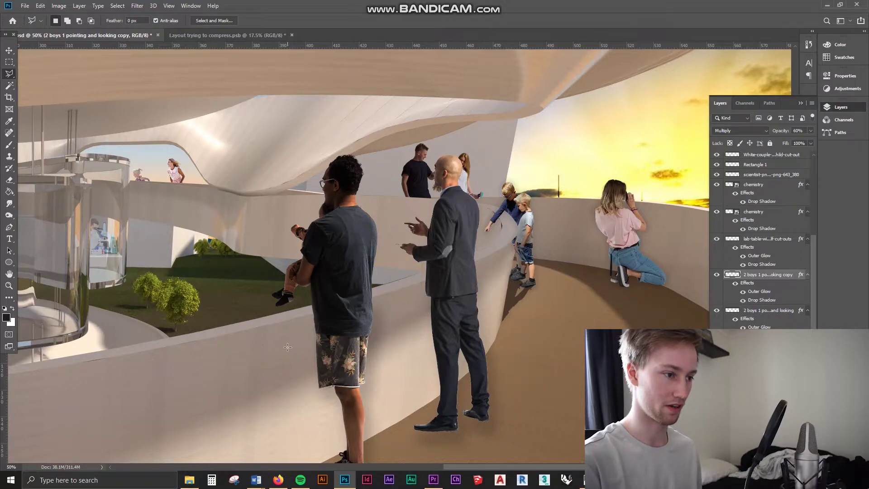
key("ctrl+minus")
key("ctrl+minus")
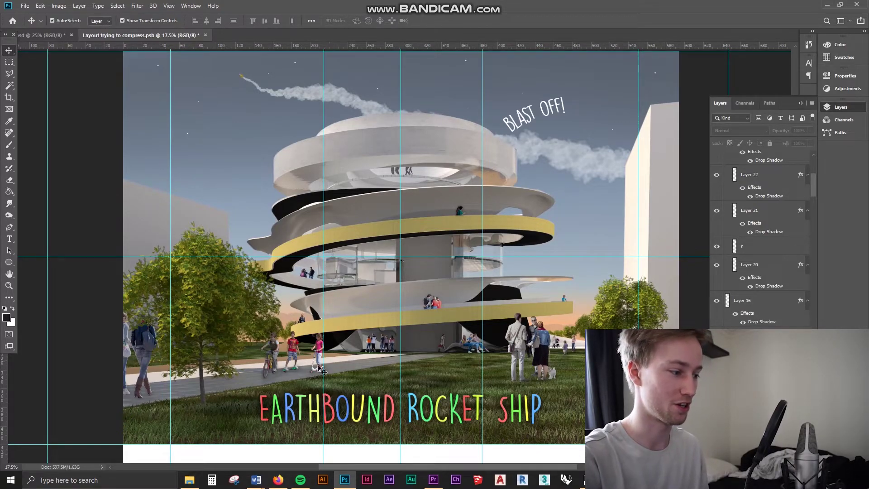
Place tree image 4 from the resources folder on the lawn beside the rocket ship building, scaled to about 55%
left_click(190, 480)
left_click_drag(269, 233, 640, 296)
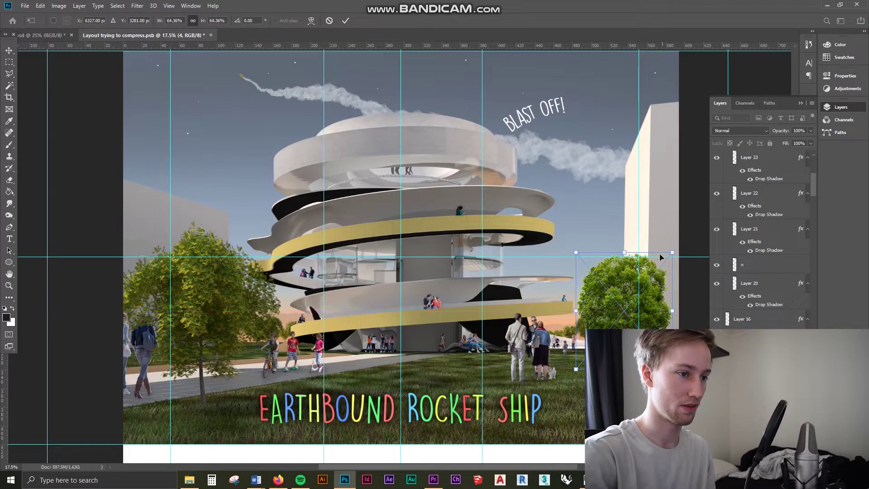
left_click_drag(673, 253, 658, 270)
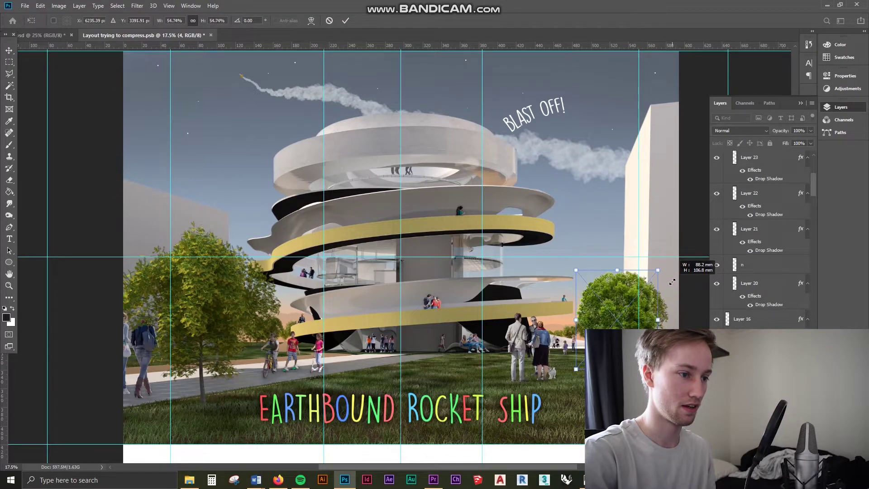
left_click_drag(628, 308, 636, 309)
key("Return")
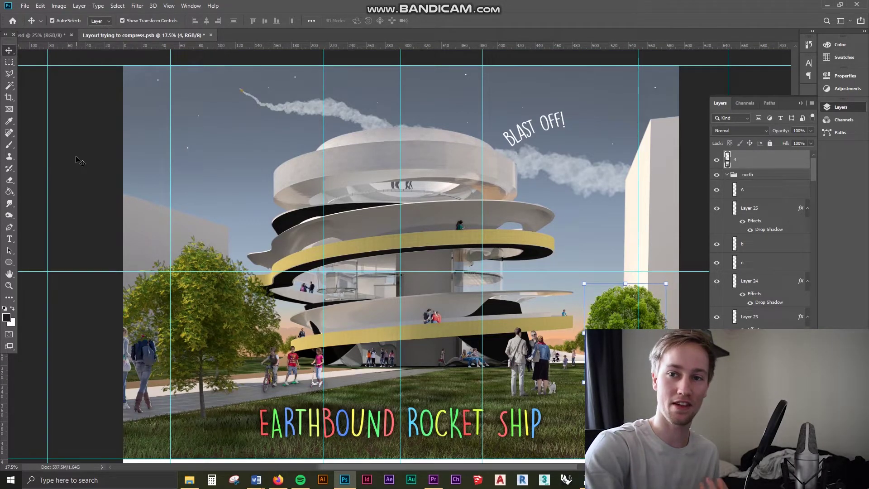
Rasterize the placed tree's smart object for shading with the Burn tool
left_click(9, 215)
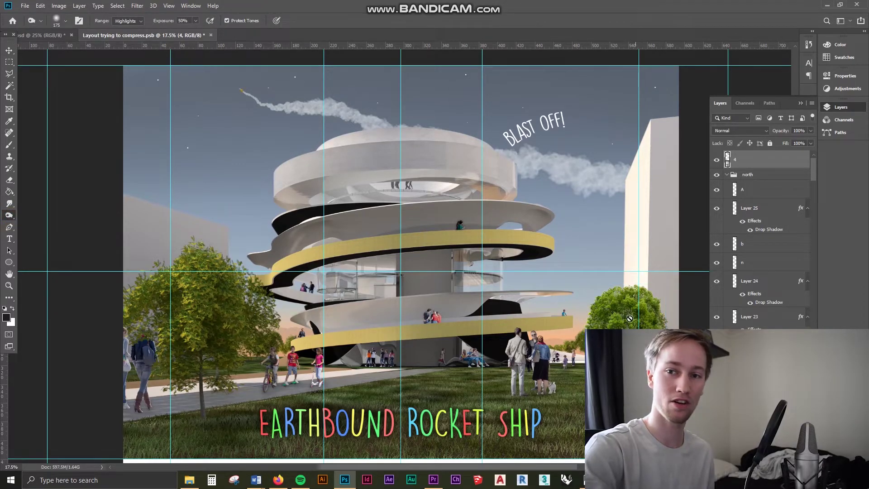
left_click(615, 322)
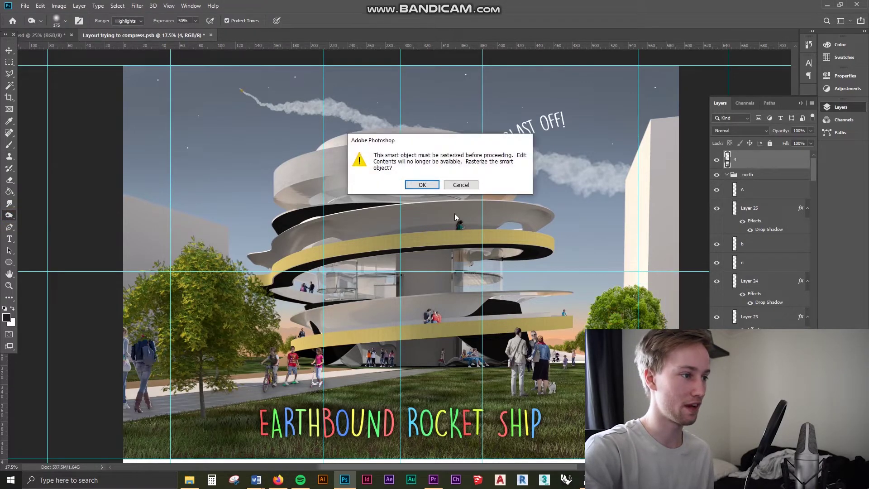
left_click(431, 185)
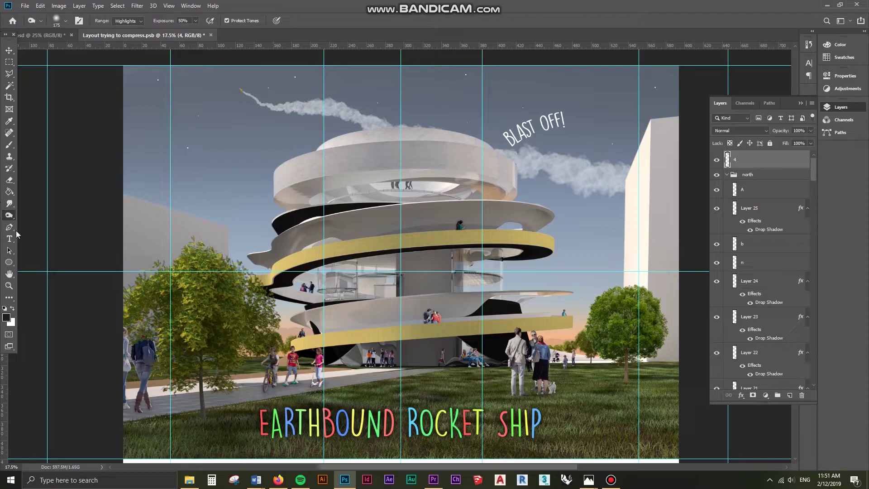
Lighten the sunlit right side of the tree with the Dodge tool at brush size 500, Highlights range and 50% exposure
right_click(9, 215)
left_click(39, 215)
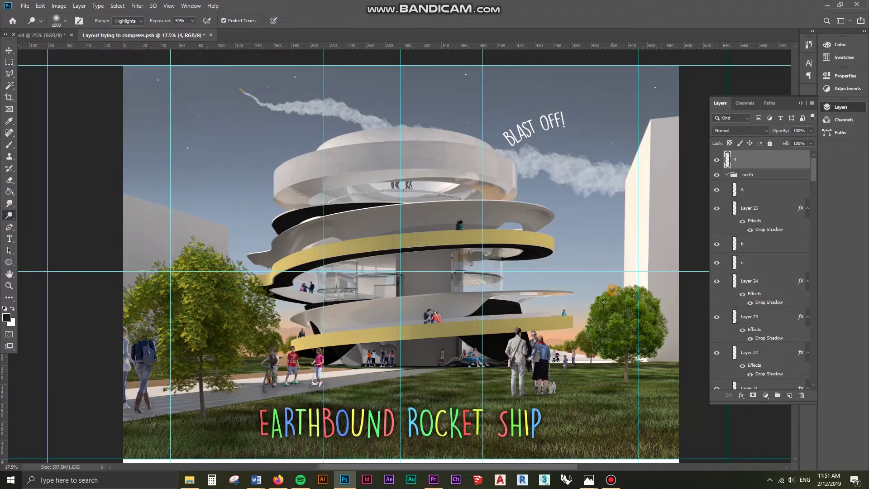
left_click_drag(640, 288, 670, 326)
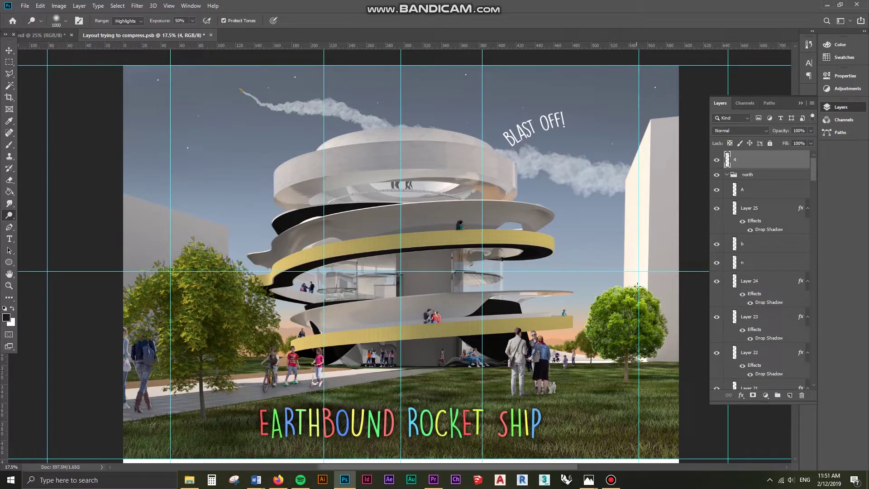
key("ctrl+z")
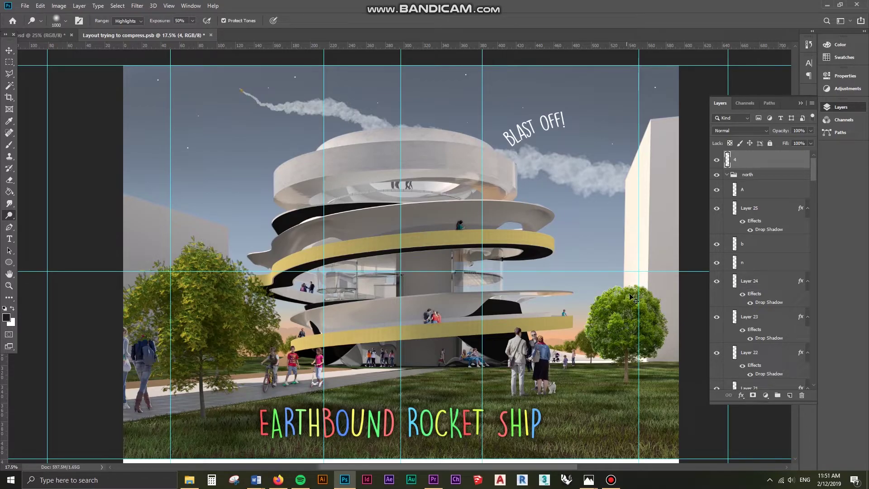
key("bracketleft")
key("bracketleft")
mouse_move(646, 293)
left_mouse_down()
mouse_move(665, 331)
mouse_move(660, 364)
left_mouse_up()
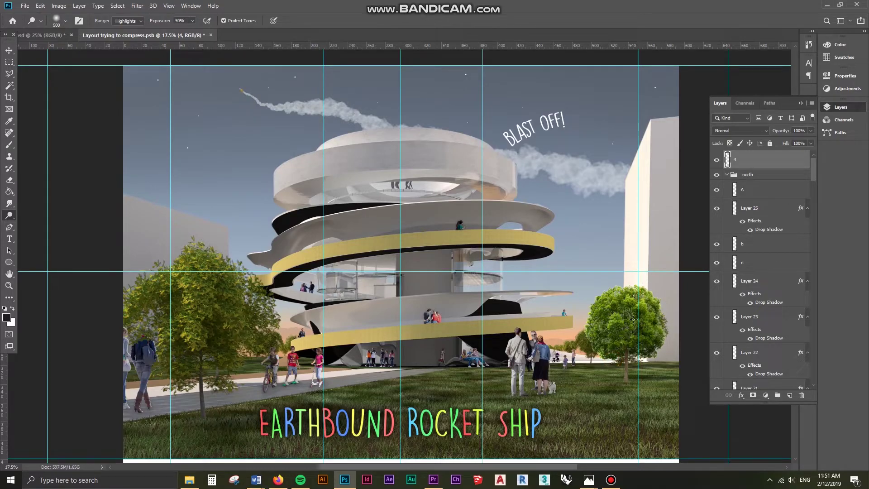
Select the grass layer 1 png and darken the grass at the base of the tree with the Burn tool
key("v")
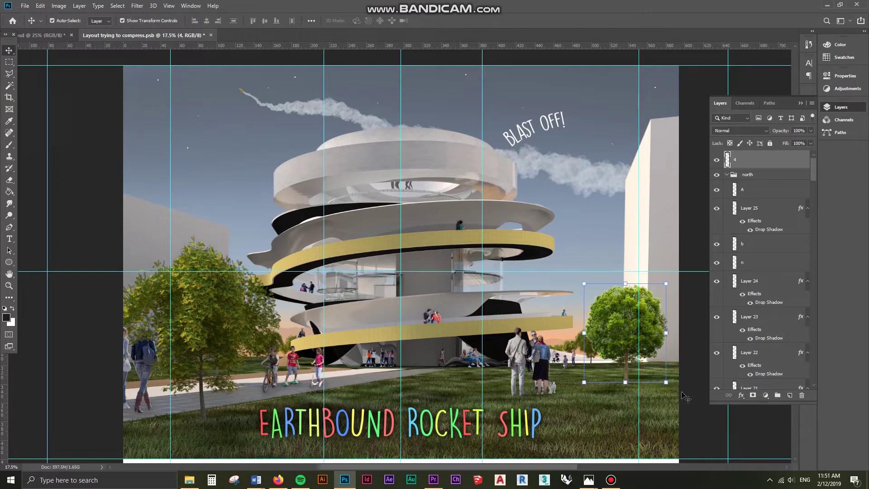
left_click(596, 423)
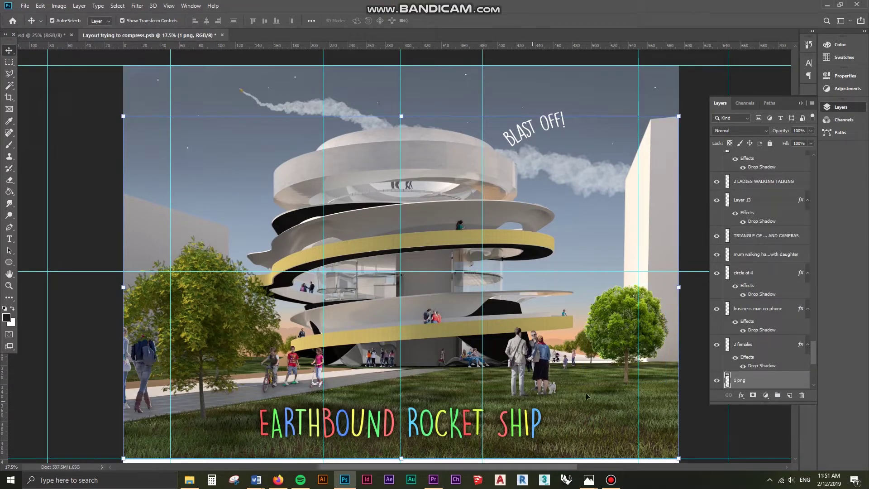
left_click_drag(9, 215, 53, 232)
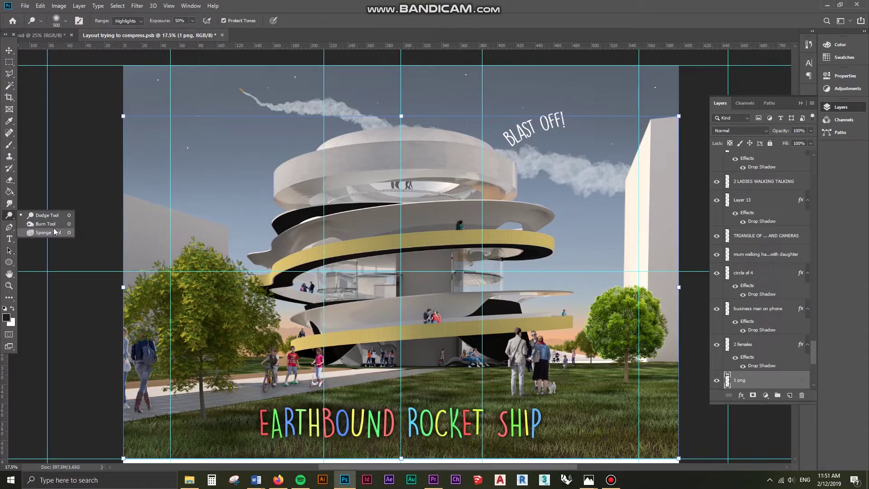
left_click(54, 232)
left_click(624, 386)
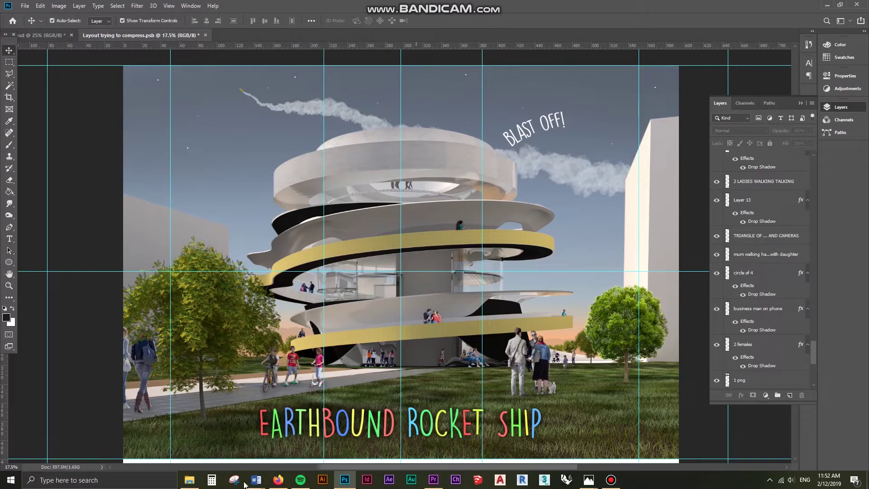
Place tree image 3 from the resources folder, scale it down and position it over the right side of the building
left_click(188, 481)
left_click_drag(270, 233, 263, 197)
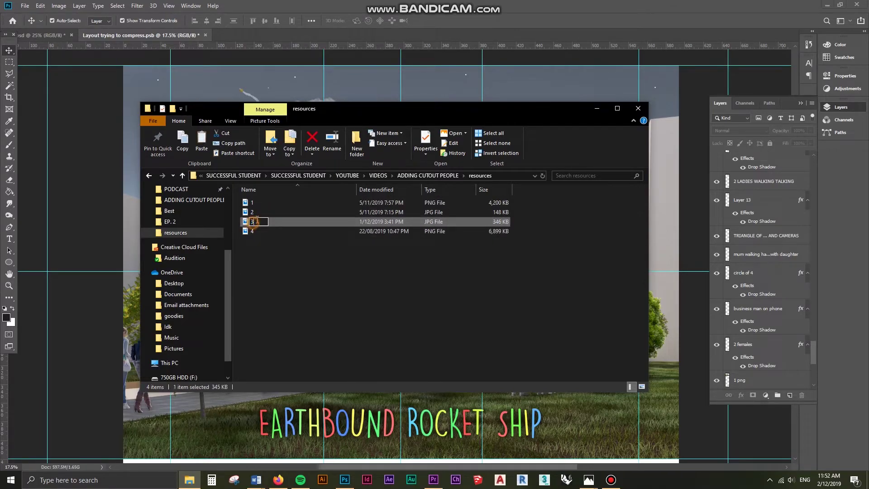
left_click(290, 223)
left_click_drag(272, 223, 295, 112)
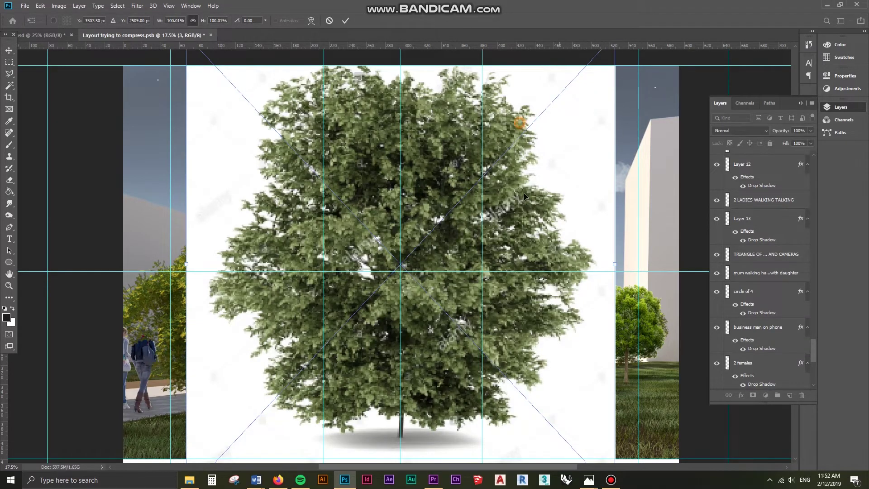
left_click_drag(520, 117, 524, 199)
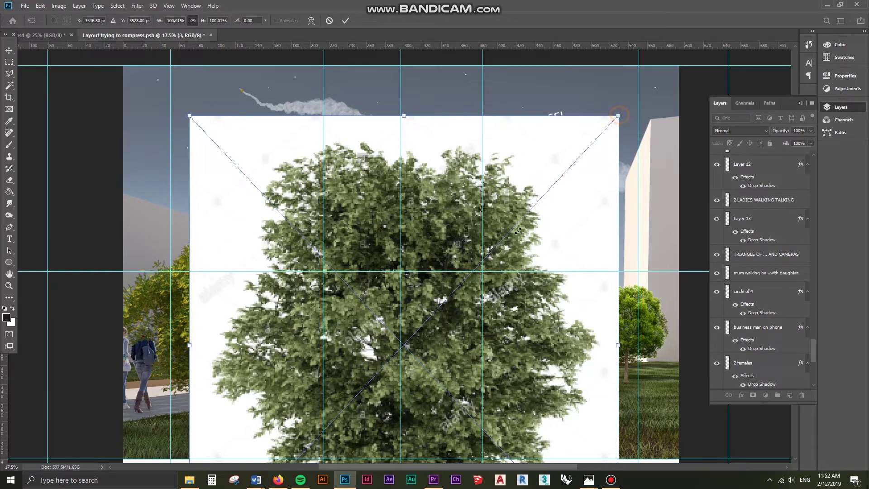
left_click_drag(618, 115, 417, 331)
left_click_drag(401, 364, 643, 203)
left_click_drag(659, 169, 583, 252)
left_click_drag(511, 335, 568, 324)
key("Return")
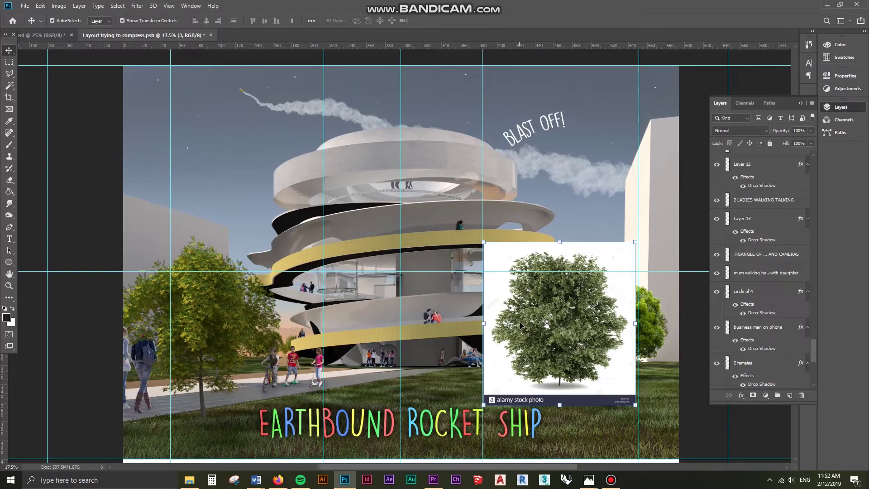
right_click(8, 64)
left_click(50, 79)
left_click_drag(402, 414, 516, 415)
Select the stock photo banner below the tree with a rectangular marquee, rasterize layer 3, and delete the banner
right_click(9, 62)
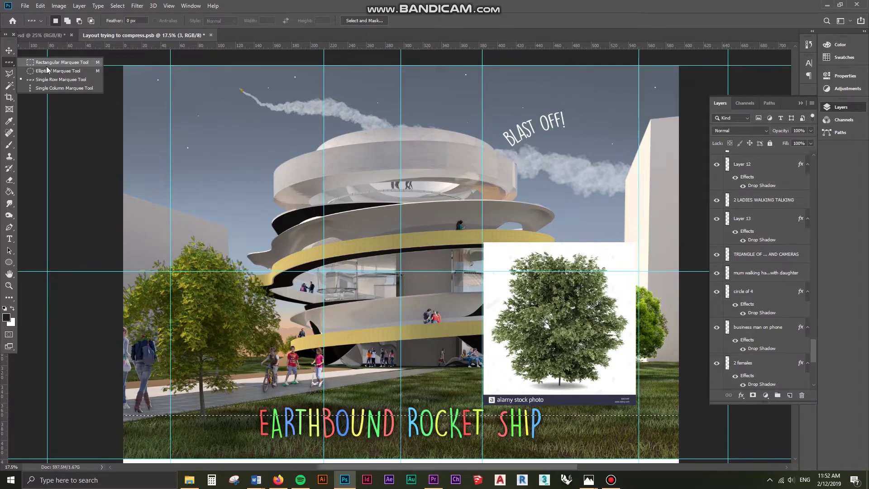
left_click(47, 62)
left_click_drag(464, 390, 647, 410)
right_click(12, 62)
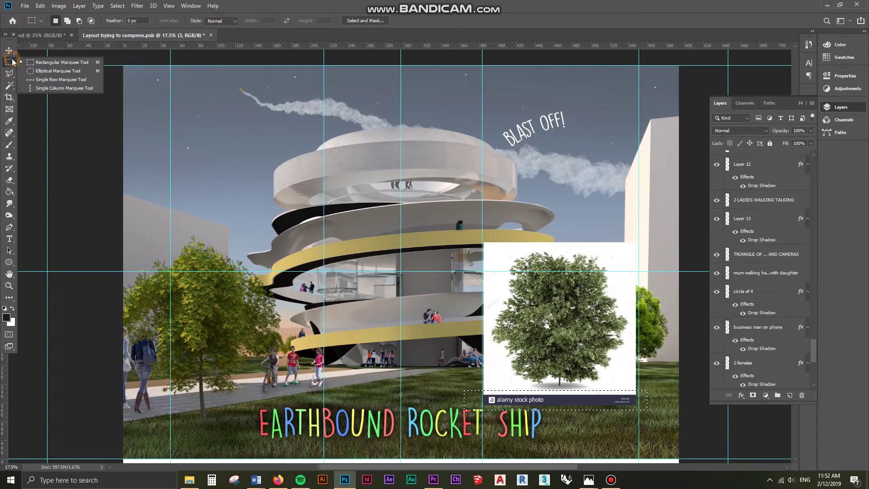
left_click(50, 63)
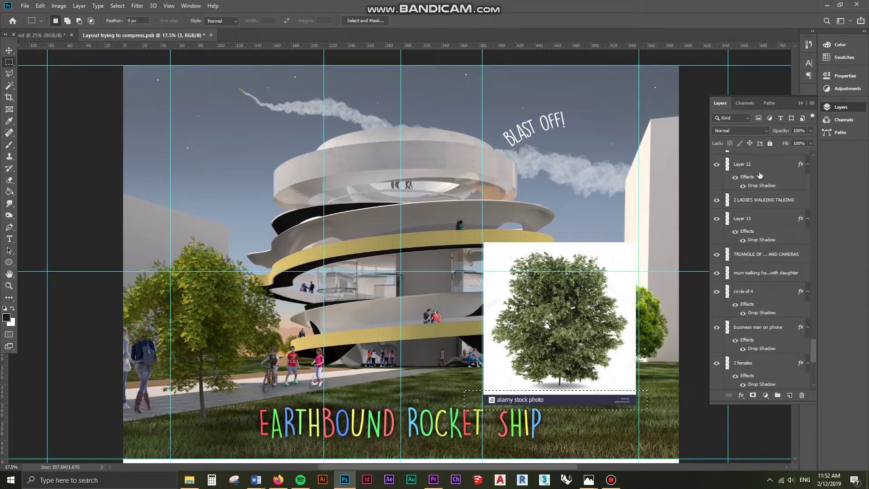
scroll(760, 176, "up", 8)
left_click_drag(812, 320, 819, 148)
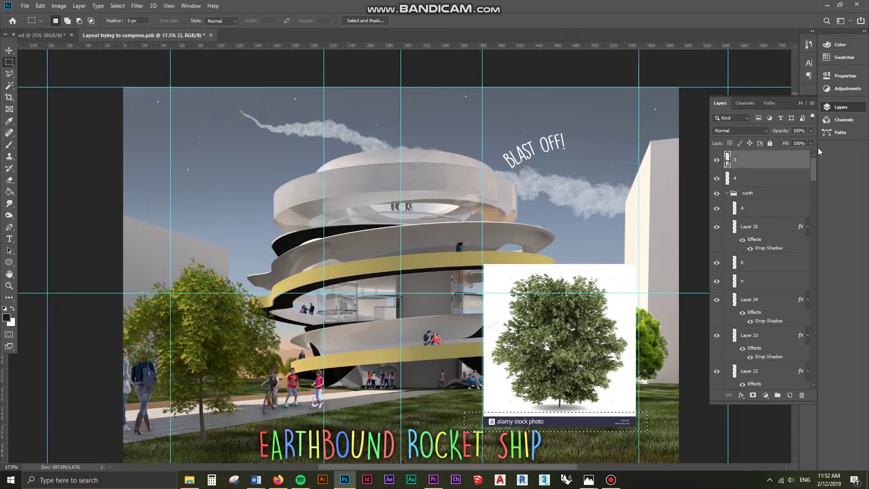
scroll(558, 241, "down", 3)
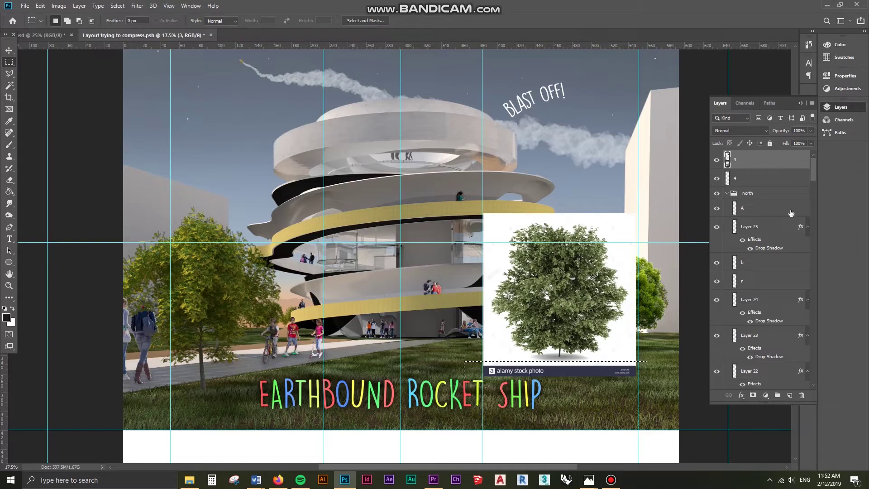
right_click(761, 162)
left_click(671, 246)
key("Delete")
key("ctrl+d")
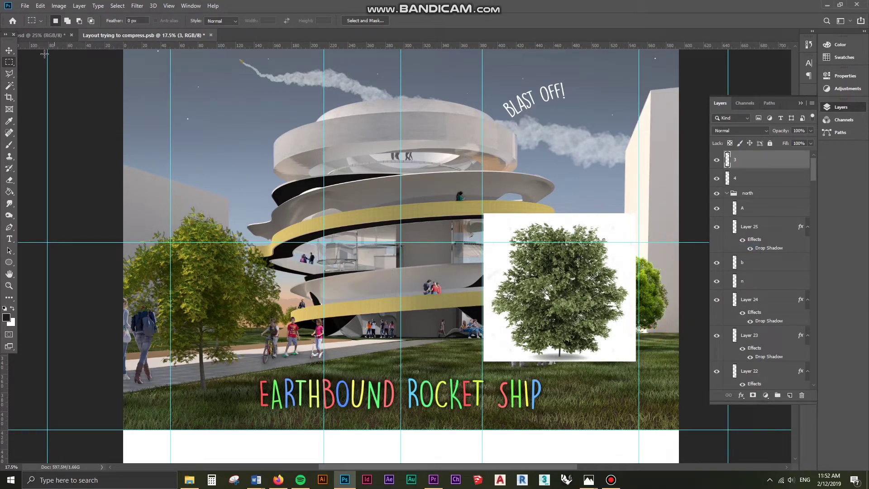
Move the cropped tree image slightly down and to the right with the Move tool
left_click(9, 49)
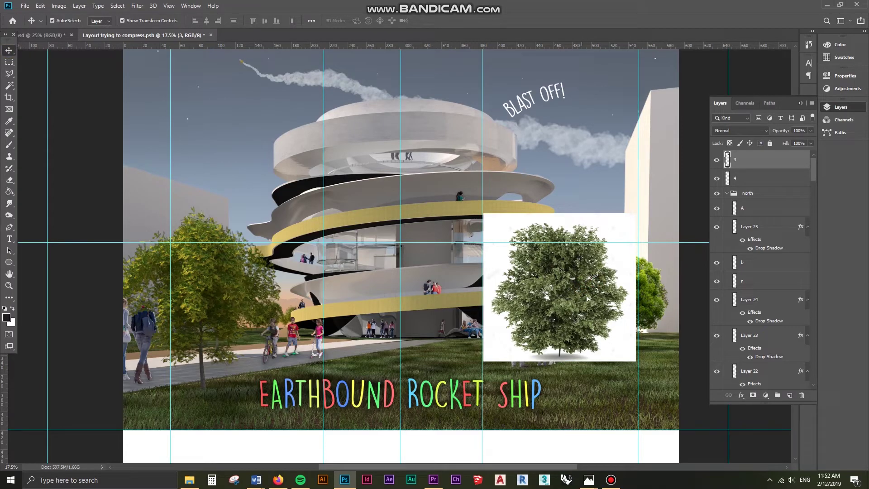
left_click_drag(587, 299, 598, 309)
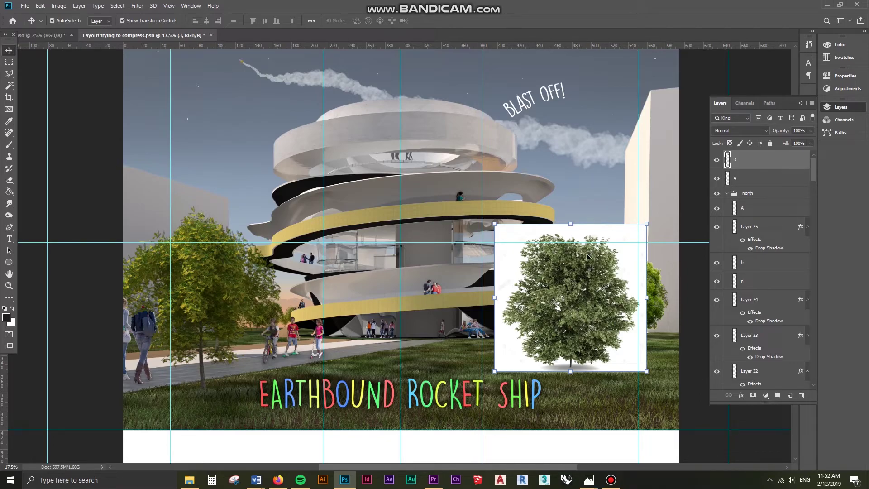
Set the layer 3 tree to Multiply blending, and resize and position it over the small green tree beside the building
left_click(740, 132)
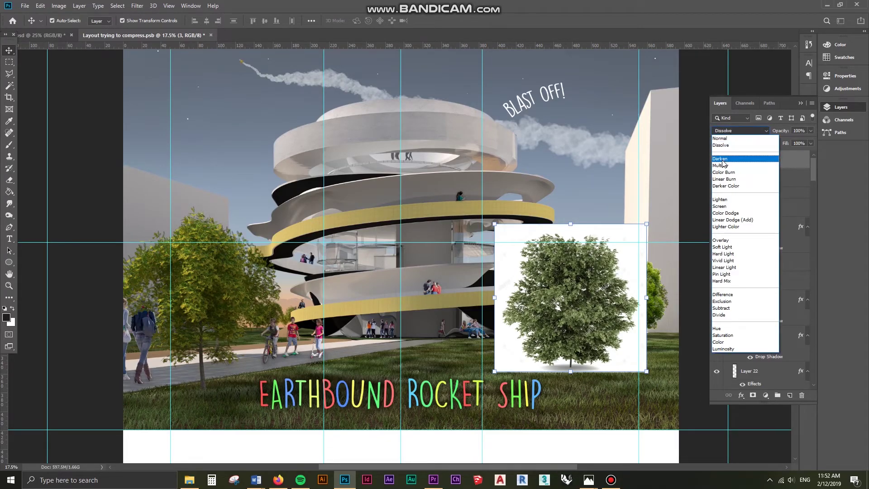
left_click(727, 169)
left_click_drag(568, 289, 584, 289)
left_click_drag(664, 223, 631, 256)
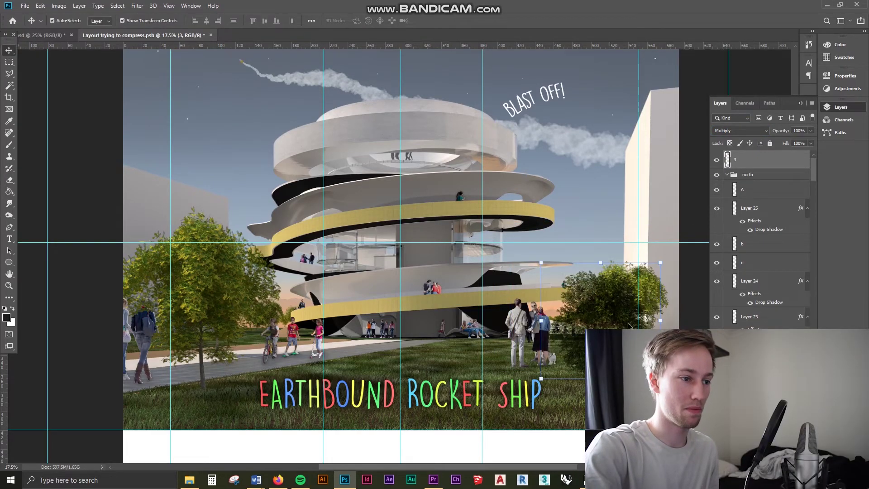
left_click_drag(661, 262, 677, 248)
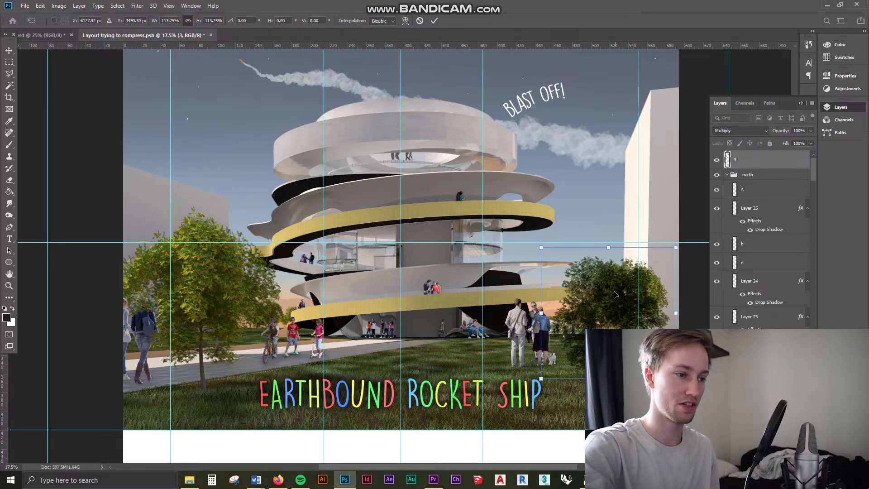
key("Return")
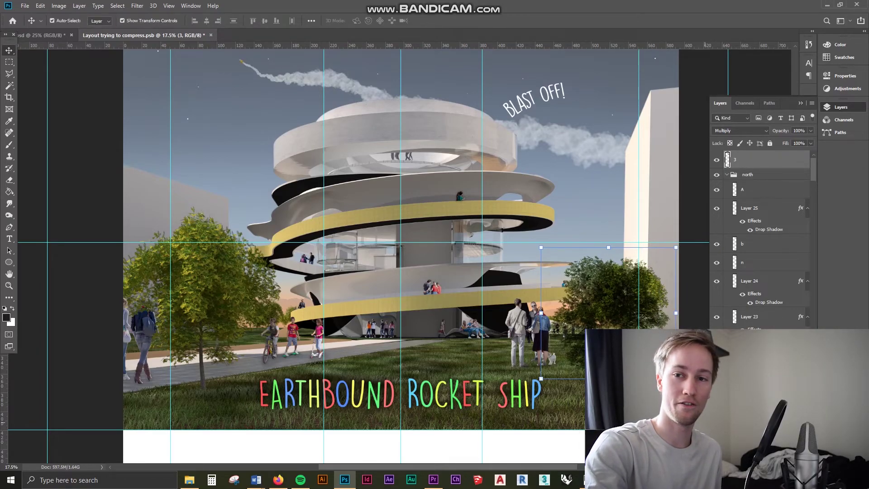
left_click(705, 423)
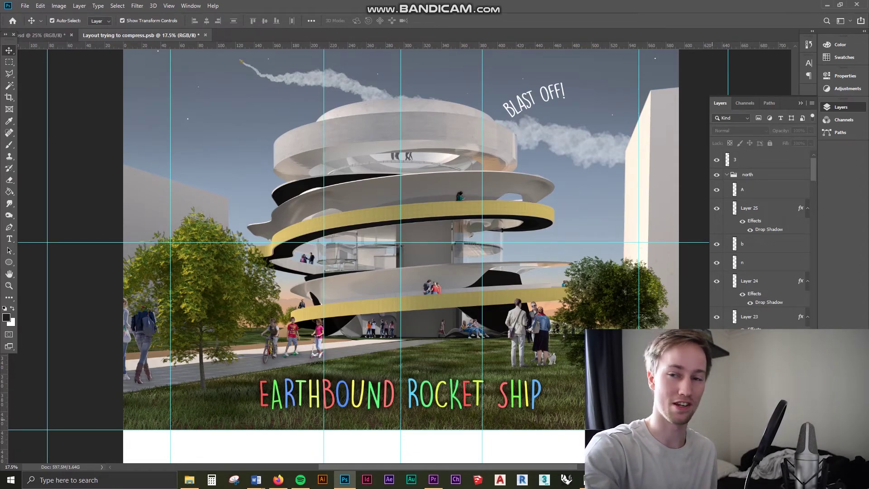
Brighten the foliage of the layer 3 tree with the Dodge tool, using the Highlights range at 50% exposure
left_click(599, 316)
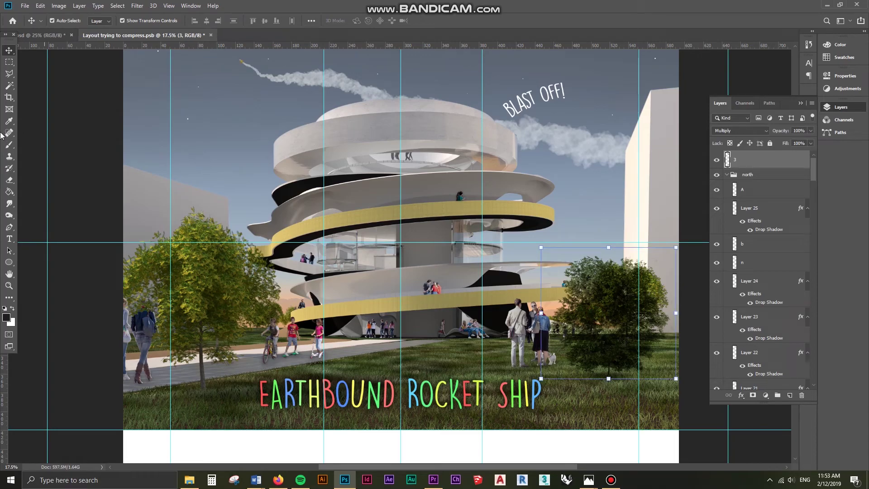
left_click(9, 215)
left_click(51, 214)
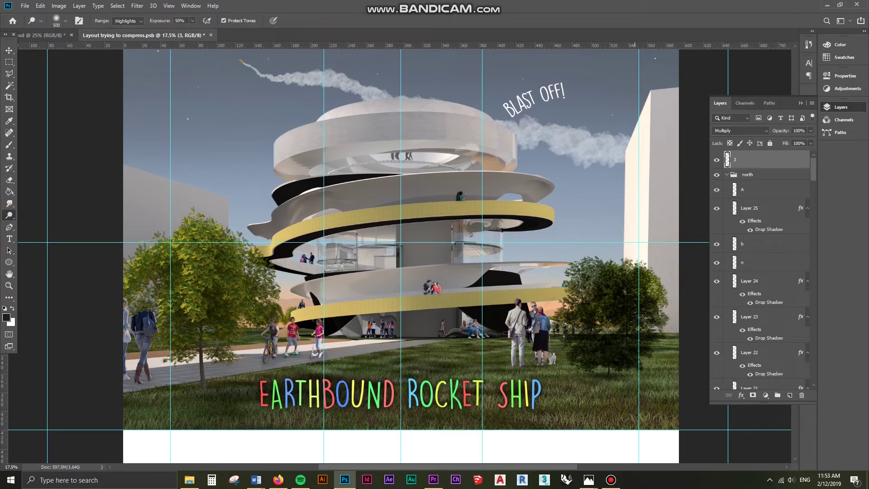
mouse_move(601, 319)
left_mouse_down()
mouse_move(626, 313)
mouse_move(583, 296)
mouse_move(599, 375)
mouse_move(628, 287)
left_mouse_up()
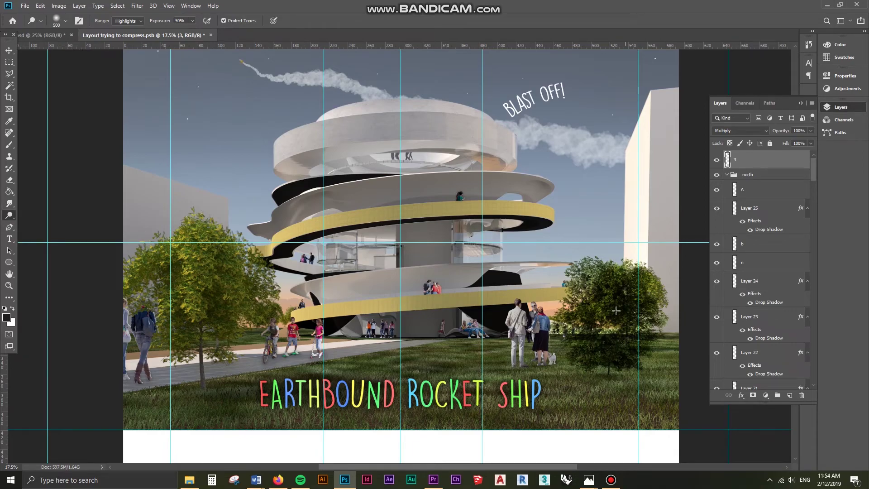
Apply a Brightness/Contrast adjustment to the layer 3 tree with brightness 34 and contrast -13
left_click(56, 6)
mouse_move(72, 34)
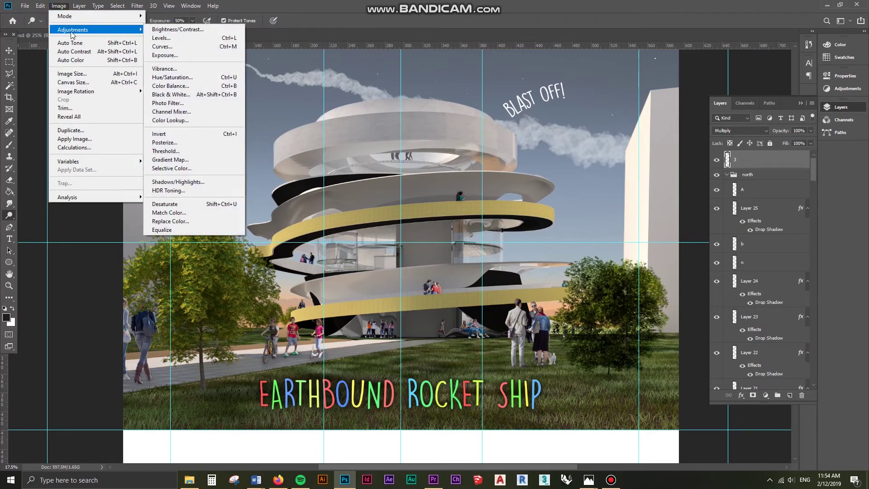
left_click(155, 31)
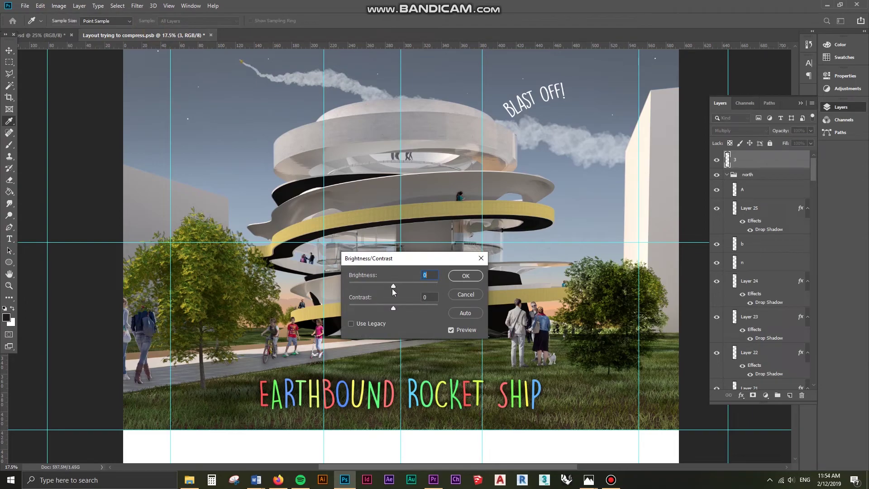
left_click_drag(388, 309, 382, 311)
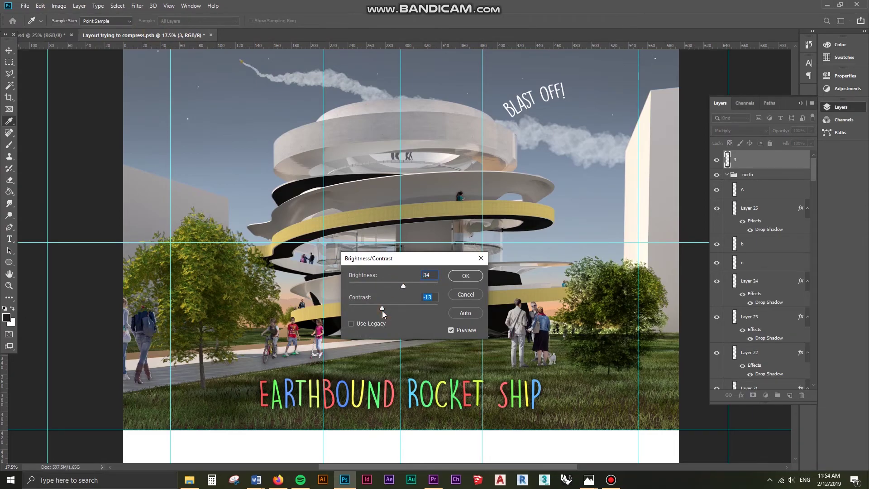
left_click(465, 277)
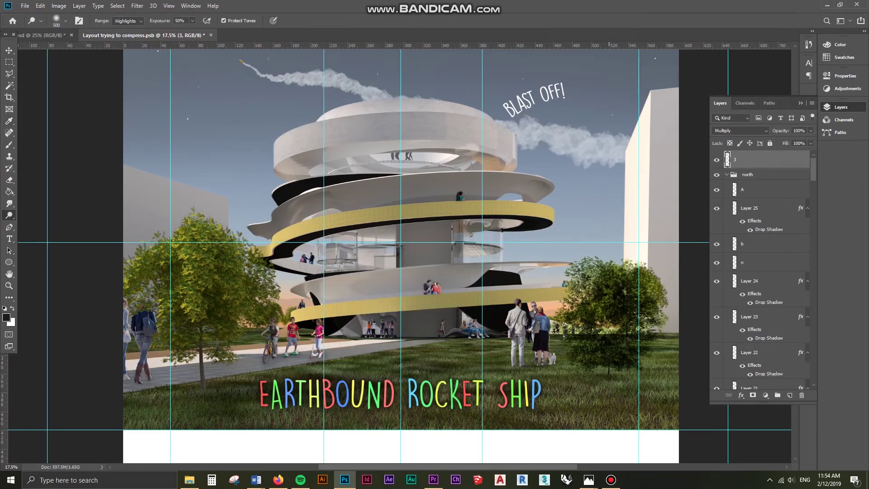
Switch to the Move tool and deselect the tree layer to check how the tree blends into the render
key("v")
left_click(602, 306)
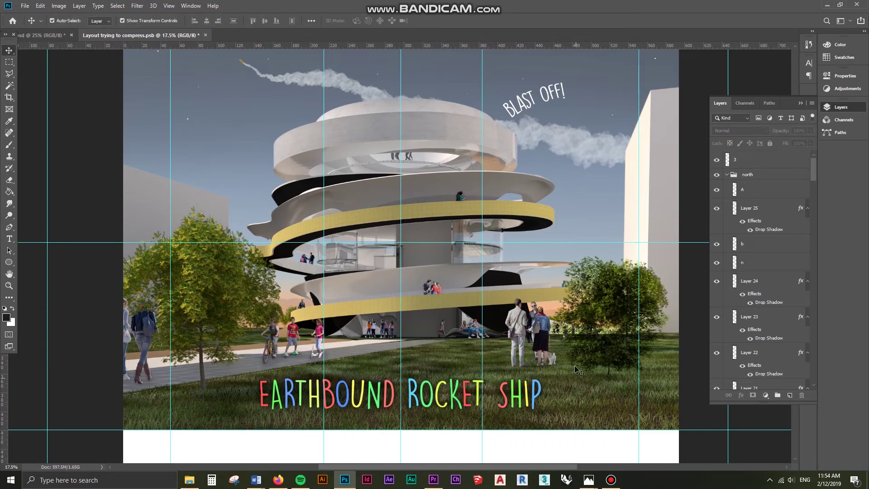
left_click(590, 302)
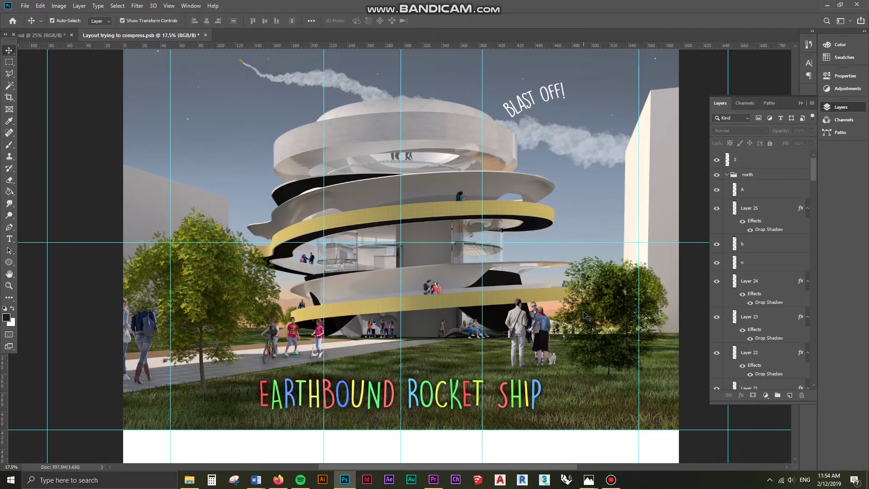